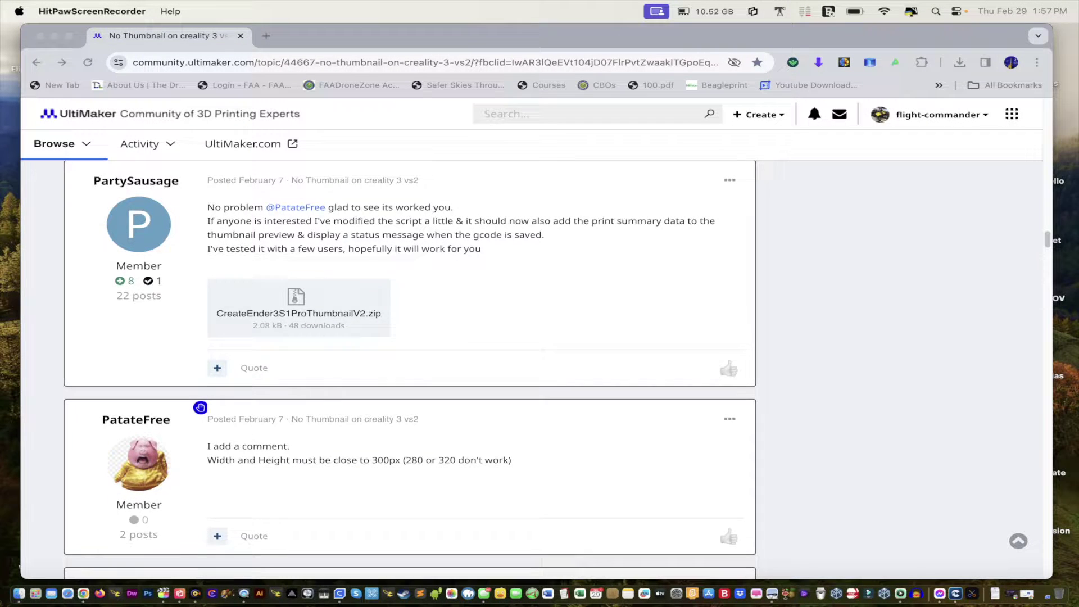
Step: Review the forum replies about the thumbnail script and download the CreateEnder3S1ProThumbnailV2.zip attachment from the February 7 post
{"action": "scroll", "coordinate": [409, 366], "scroll_direction": "down", "scroll_amount": 5}
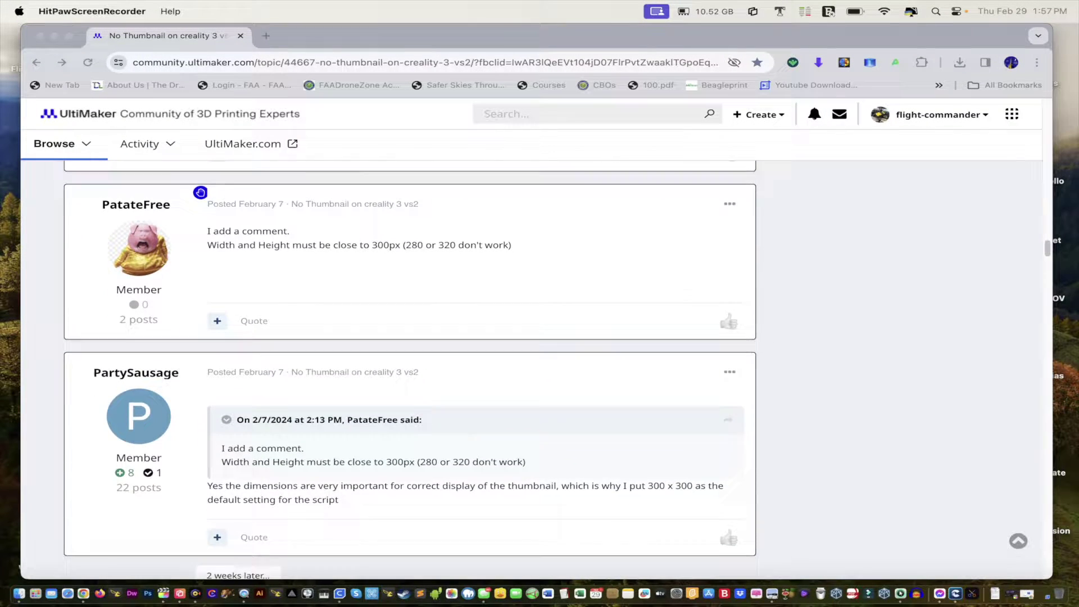
{"action": "scroll", "coordinate": [410, 365], "scroll_direction": "down", "scroll_amount": 1}
{"action": "scroll", "coordinate": [409, 365], "scroll_direction": "up", "scroll_amount": 3}
{"action": "scroll", "coordinate": [409, 365], "scroll_direction": "down", "scroll_amount": 1}
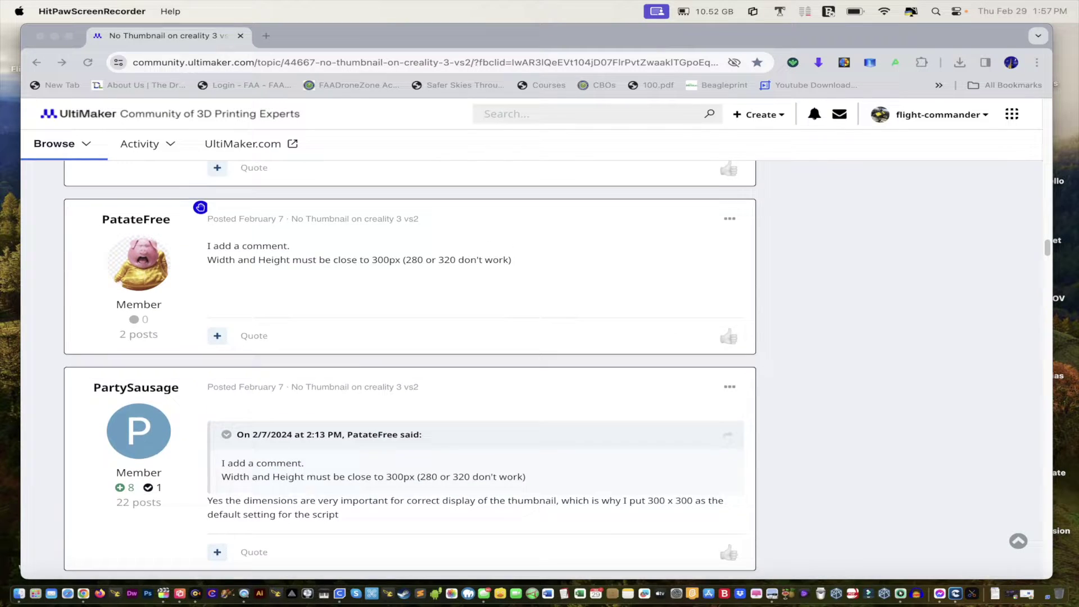
{"action": "scroll", "coordinate": [410, 365], "scroll_direction": "down", "scroll_amount": 5}
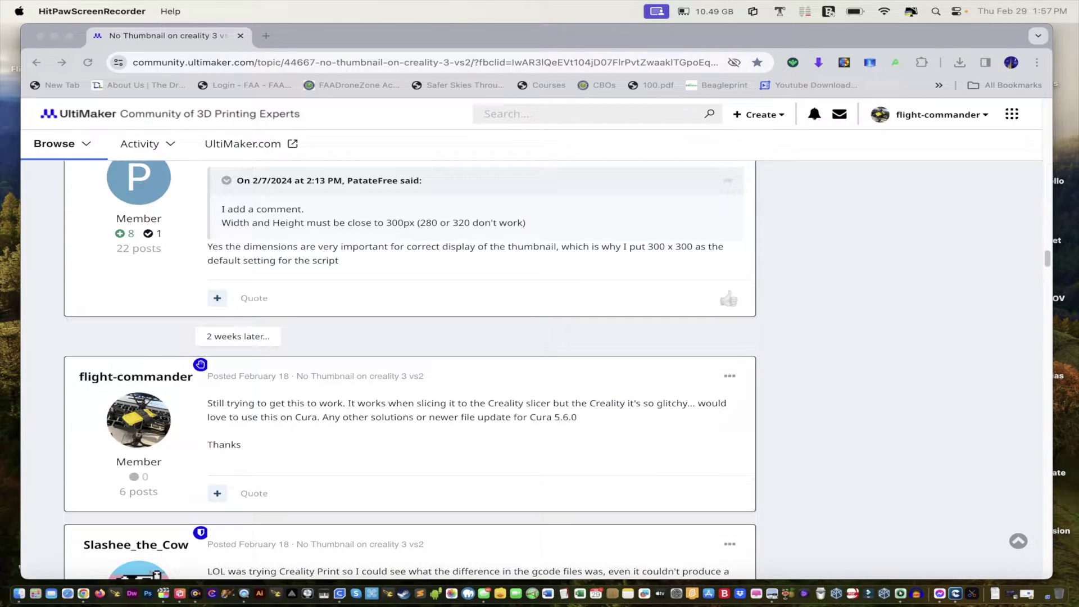
{"action": "scroll", "coordinate": [410, 365], "scroll_direction": "down", "scroll_amount": 7}
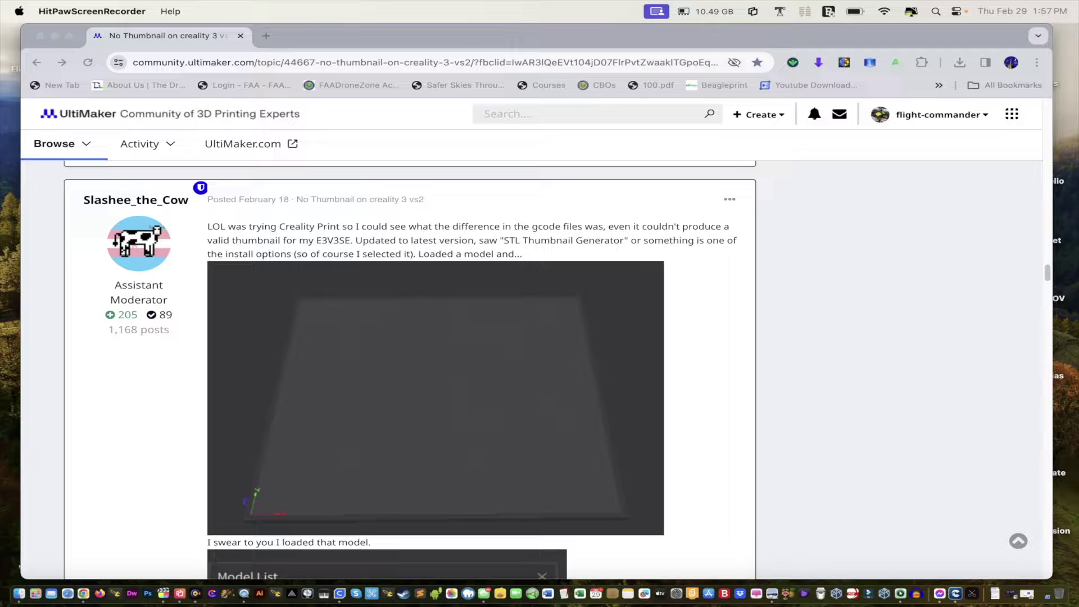
{"action": "scroll", "coordinate": [410, 365], "scroll_direction": "up", "scroll_amount": 12}
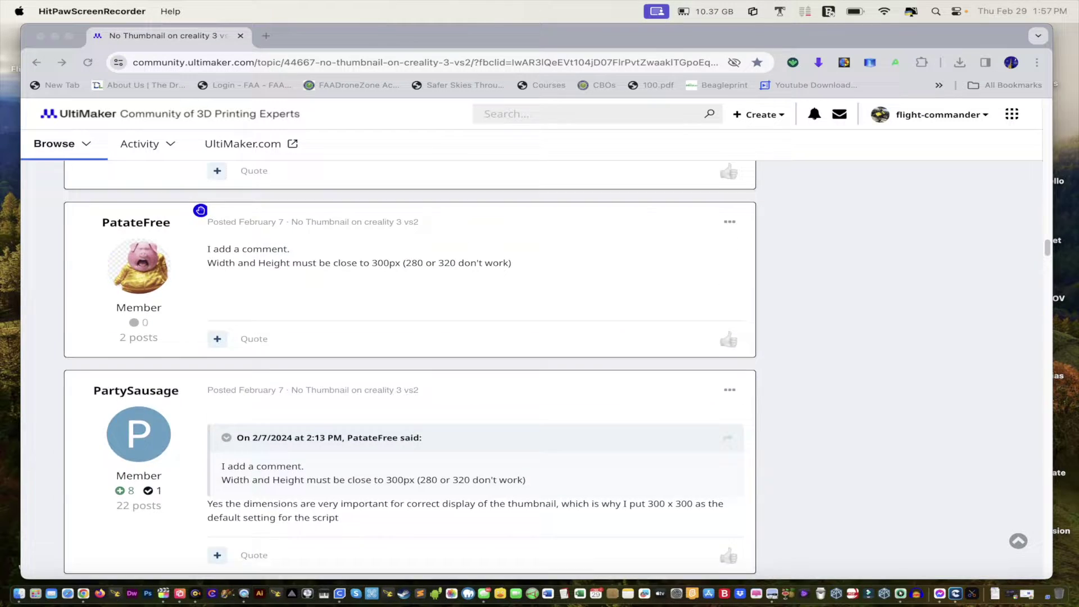
{"action": "scroll", "coordinate": [410, 365], "scroll_direction": "up", "scroll_amount": 4}
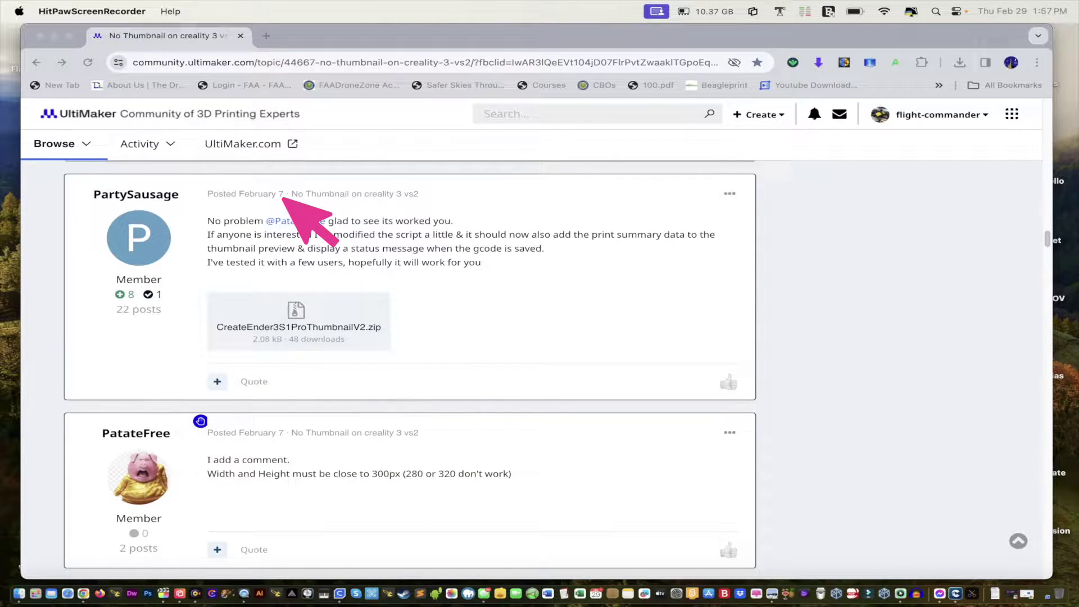
{"action": "left_click", "coordinate": [283, 198]}
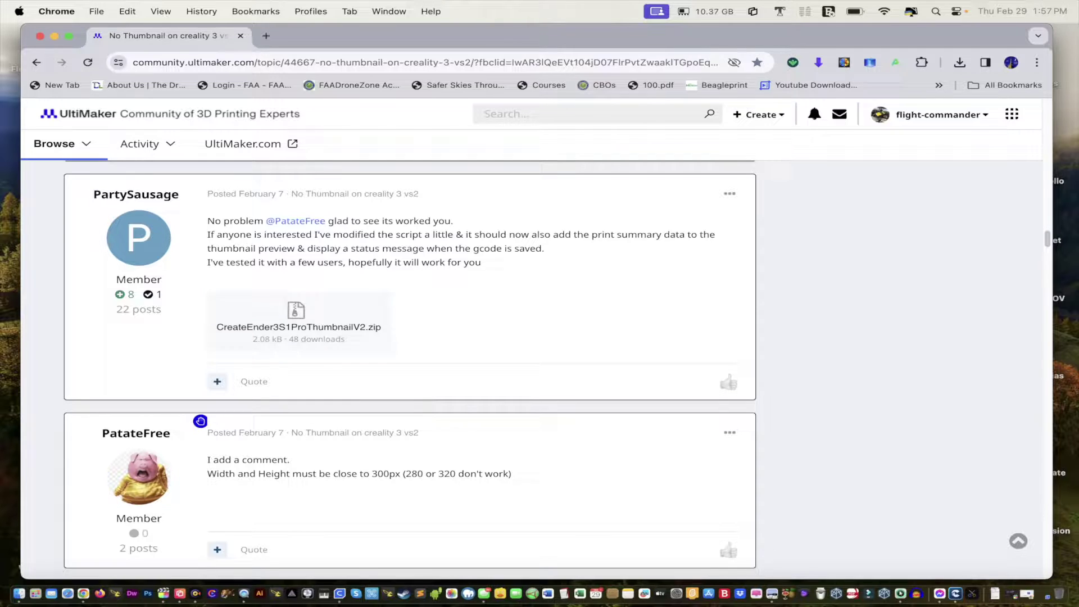
{"action": "left_click", "coordinate": [313, 331]}
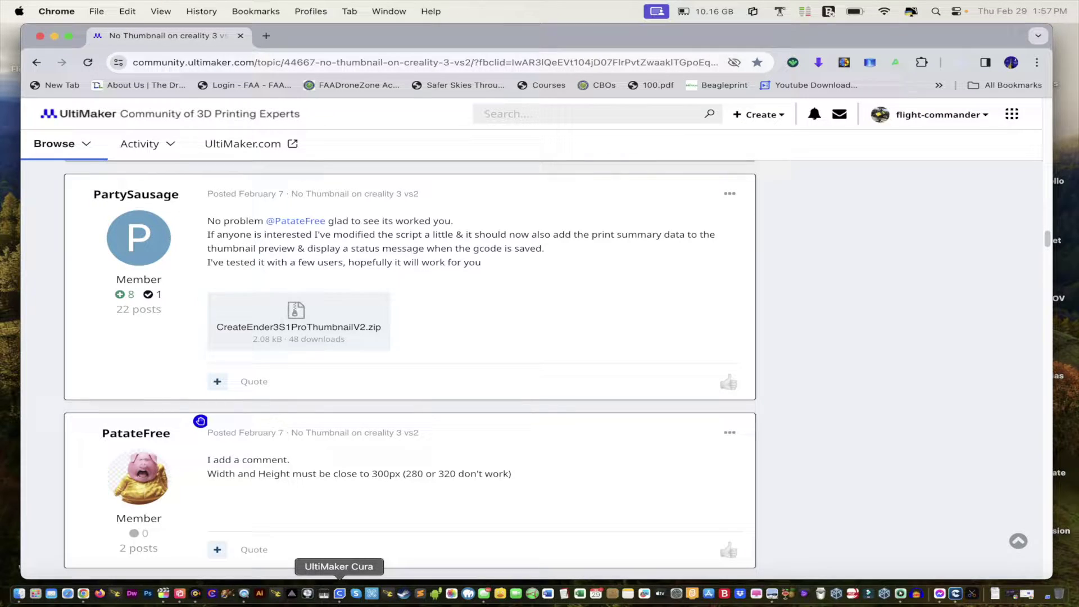
Step: Switch to UltiMaker Cura and open angel.stl from the Thumbnails folder on disk
{"action": "left_click", "coordinate": [340, 593]}
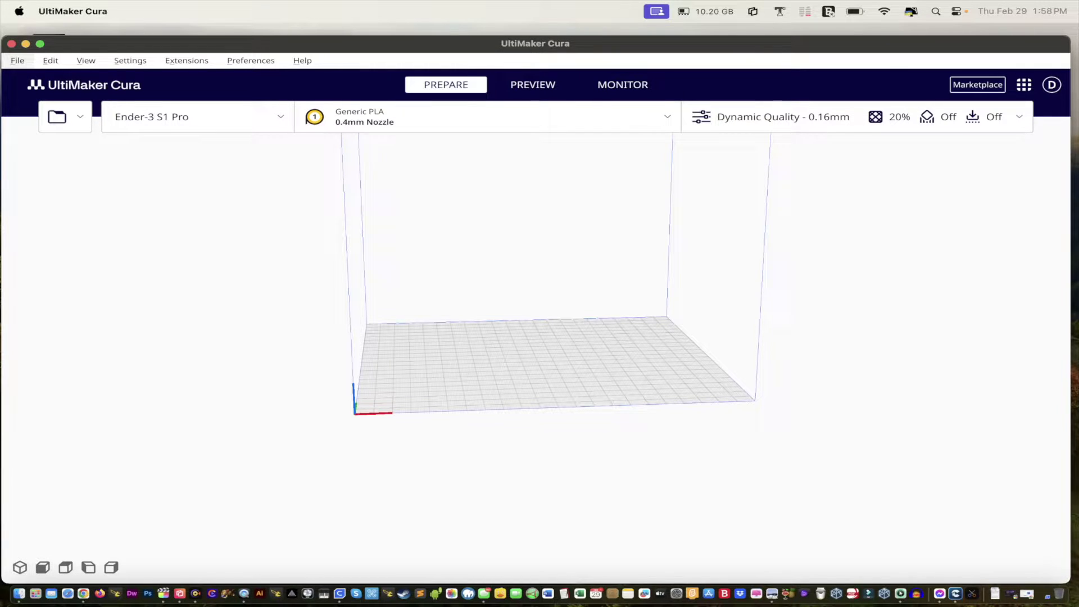
{"action": "left_click", "coordinate": [18, 61]}
{"action": "mouse_move", "coordinate": [42, 96]}
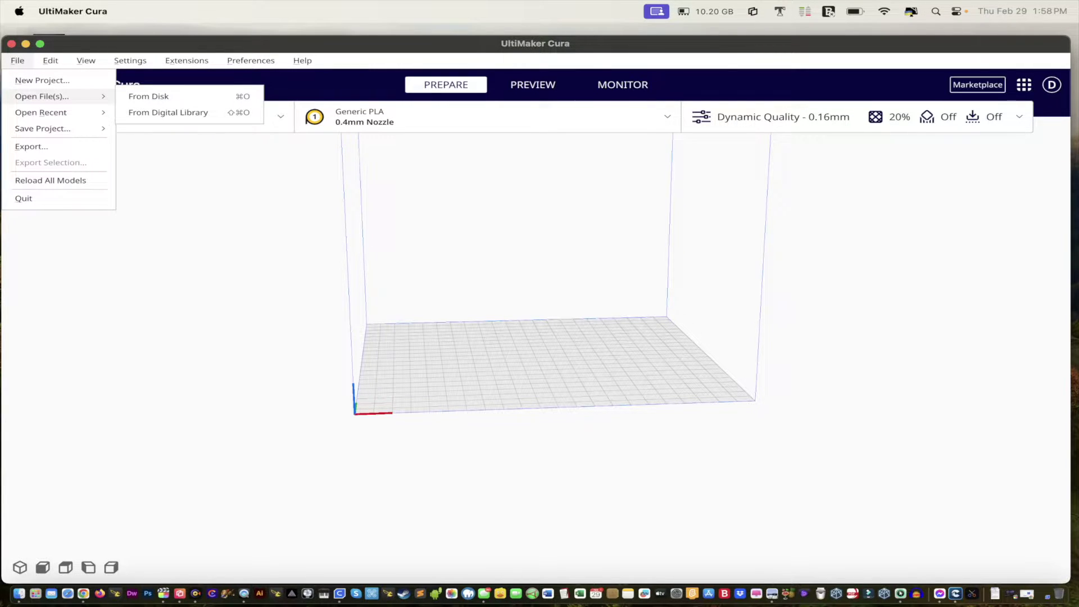
{"action": "left_click", "coordinate": [148, 96]}
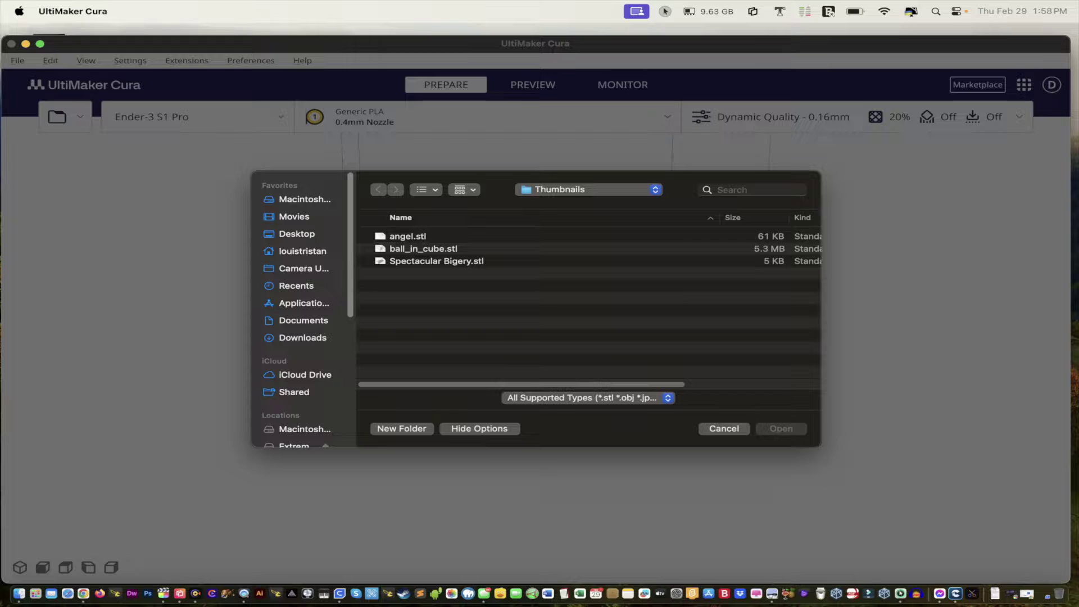
{"action": "left_click", "coordinate": [408, 236]}
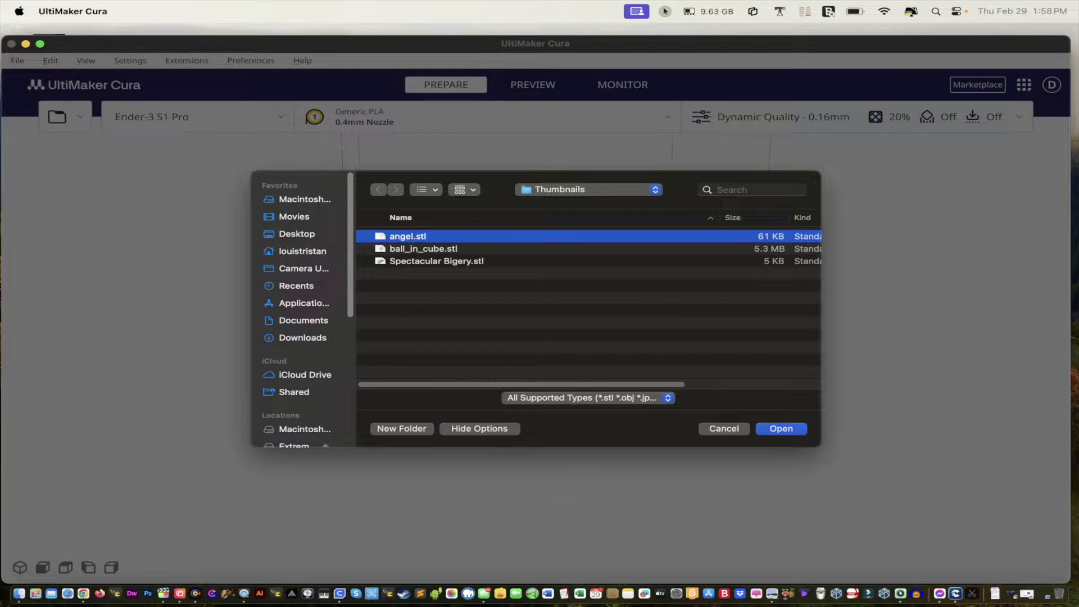
{"action": "key", "text": "Return"}
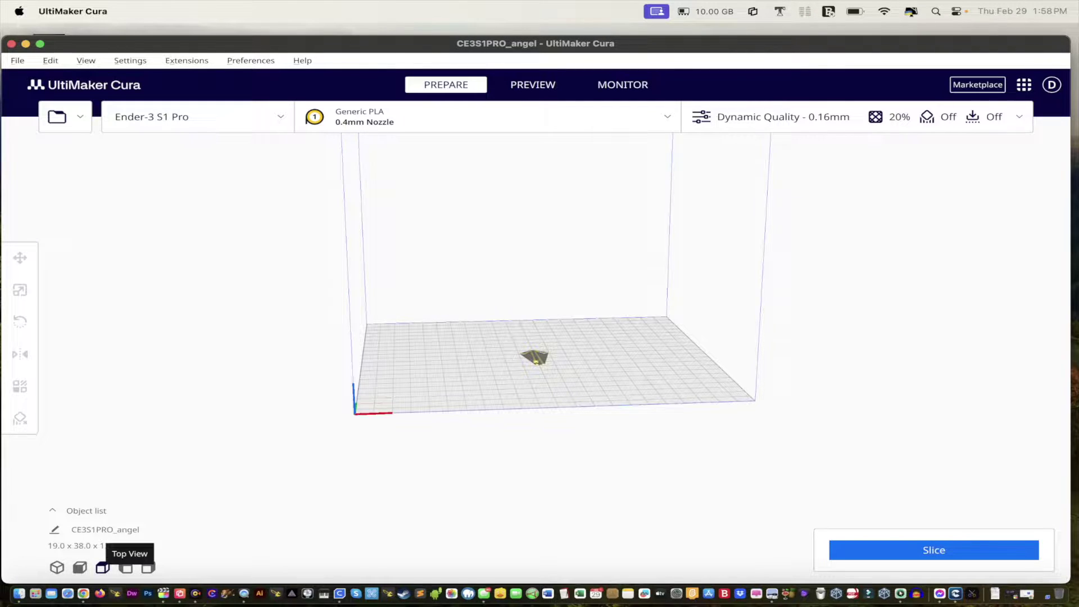
Step: Slice the angel model and save the G-code to the Desktop as Rods
{"action": "left_click", "coordinate": [102, 567]}
{"action": "left_click", "coordinate": [80, 567]}
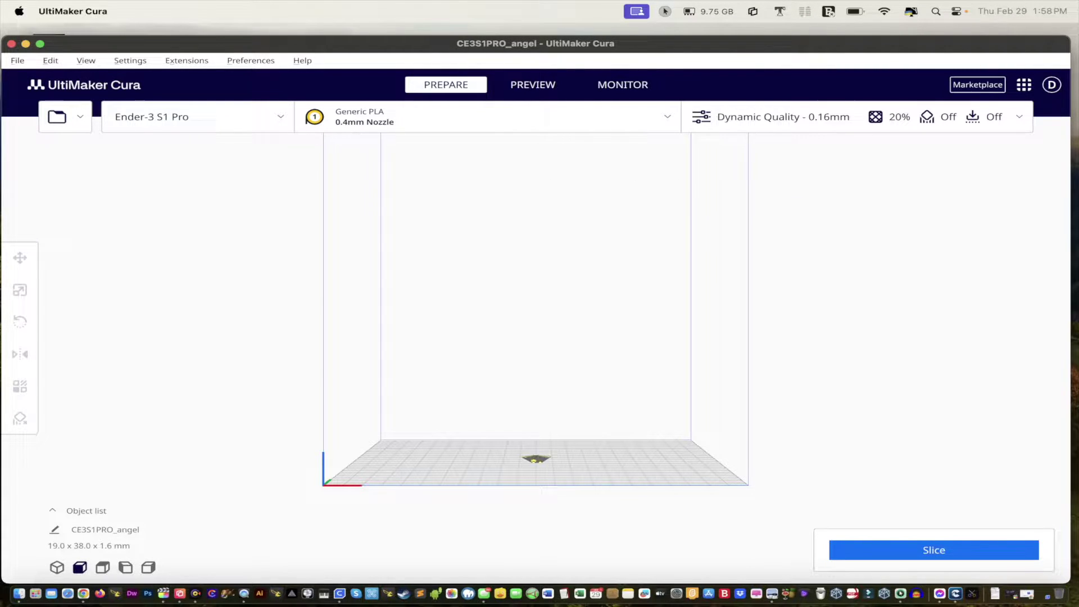
{"action": "left_click", "coordinate": [57, 567]}
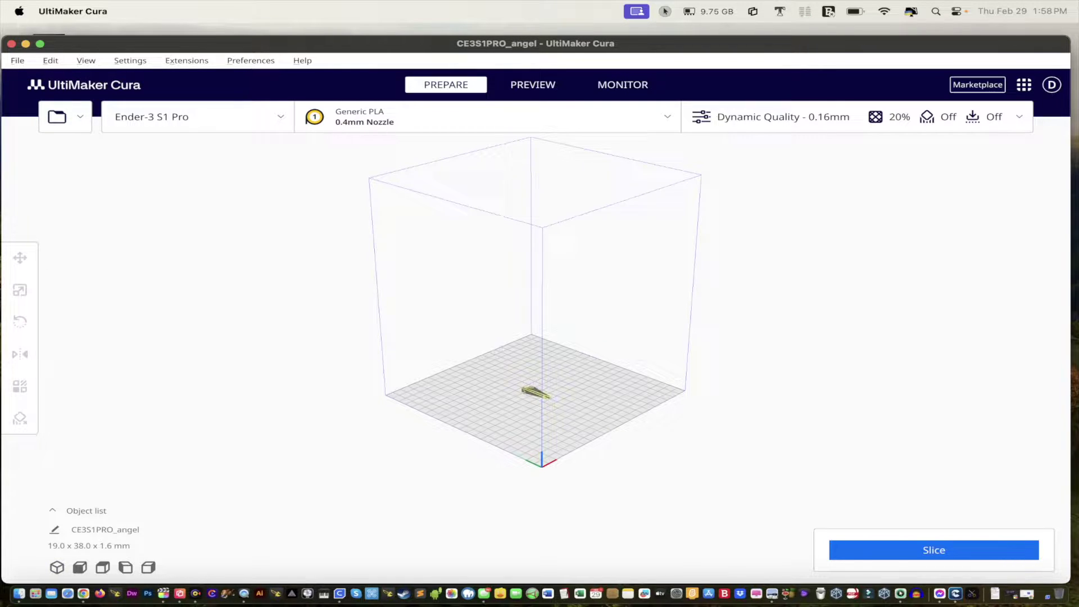
{"action": "left_click", "coordinate": [933, 550]}
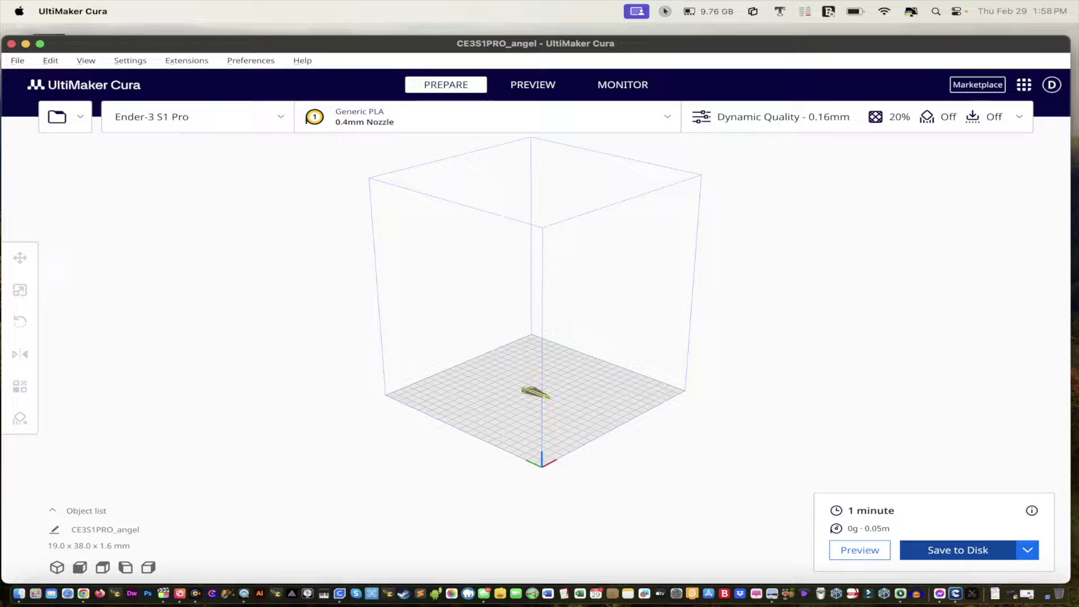
{"action": "left_click", "coordinate": [957, 549]}
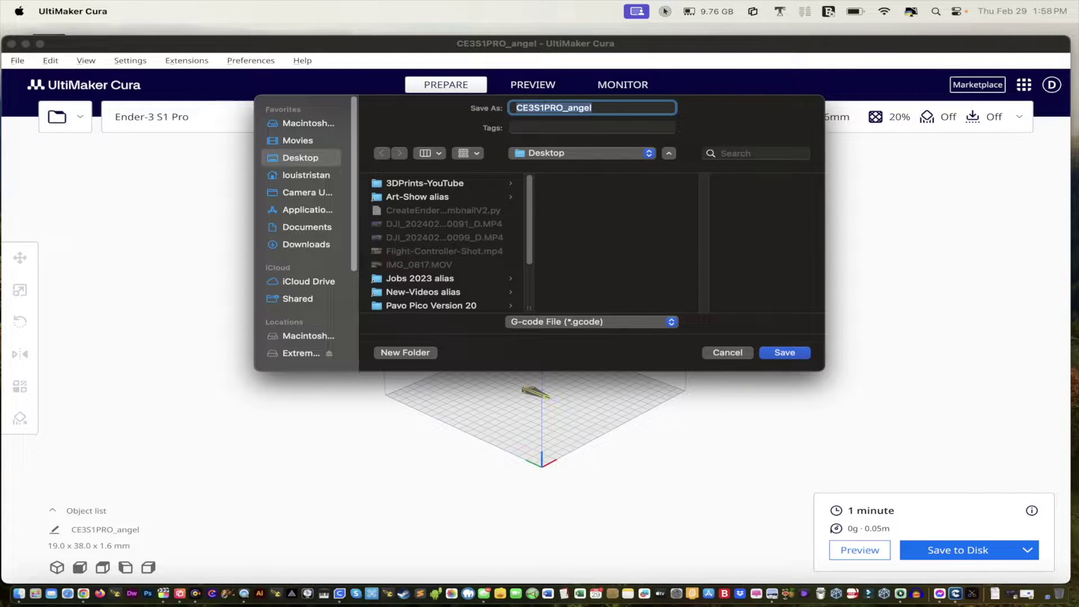
{"action": "type", "text": "Rods"}
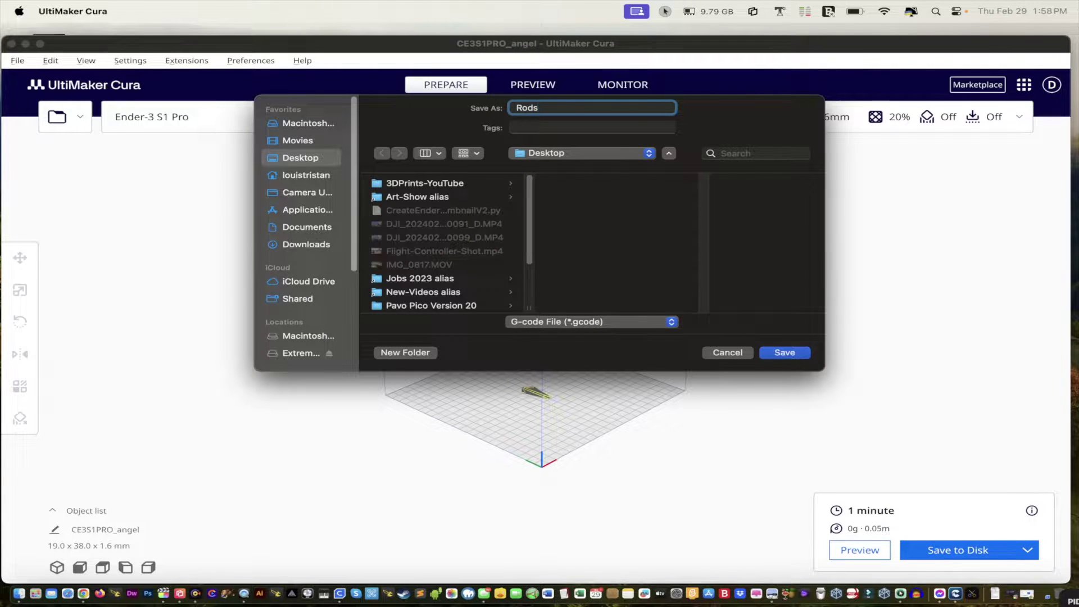
{"action": "key", "text": "Return"}
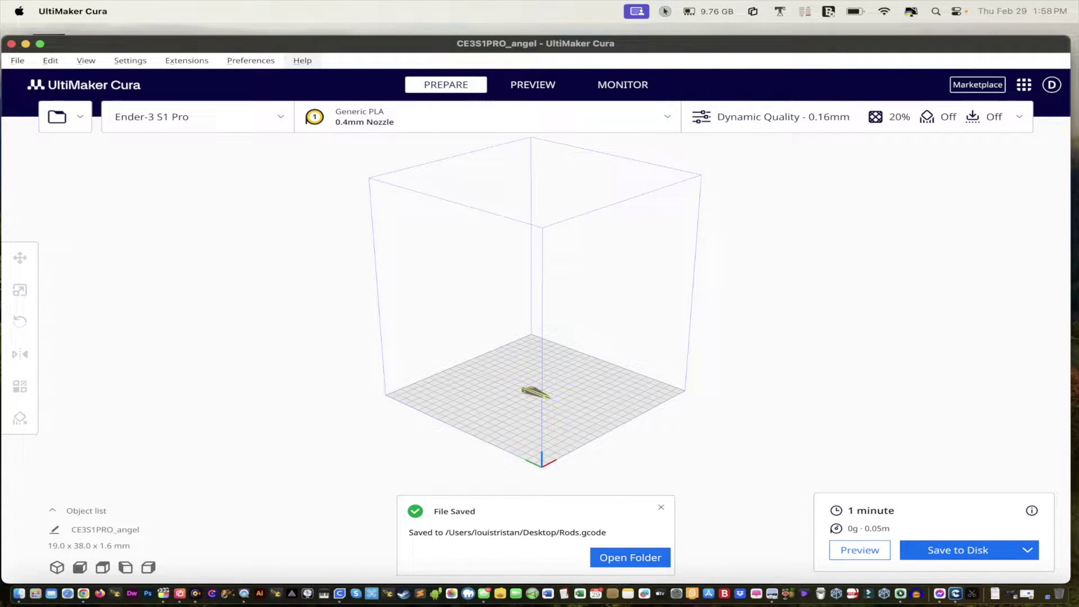
Step: Show Cura's configuration folder in Finder
{"action": "left_click", "coordinate": [298, 60]}
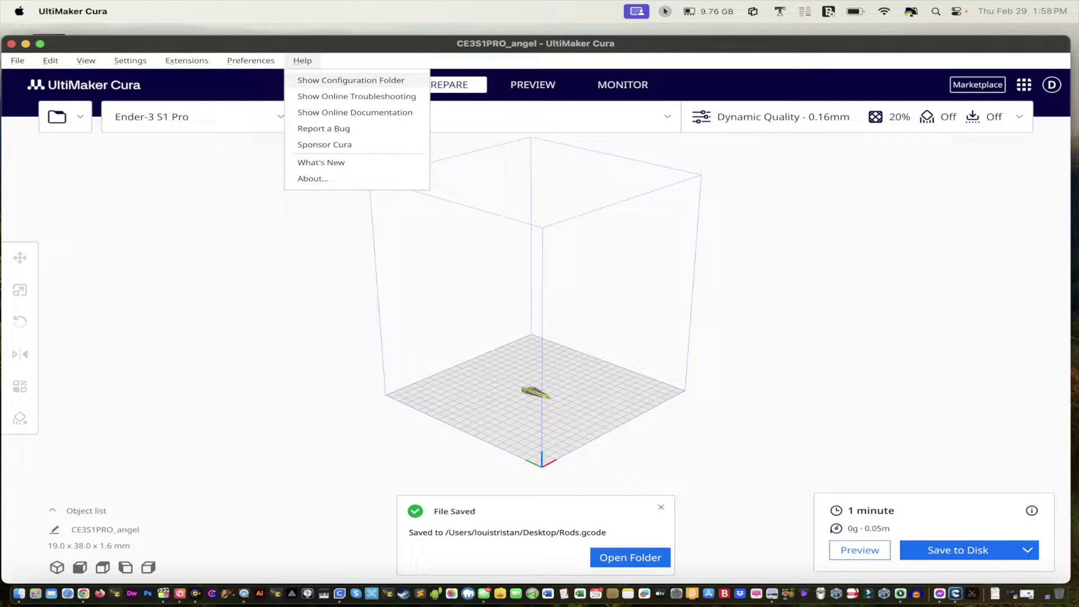
{"action": "left_click", "coordinate": [303, 60]}
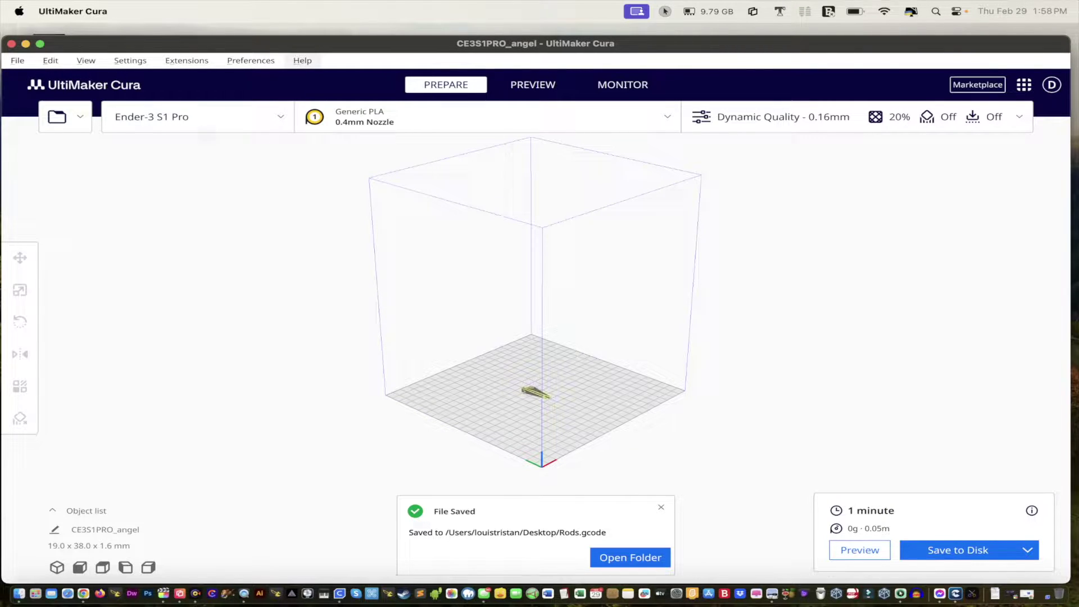
{"action": "left_click", "coordinate": [303, 61]}
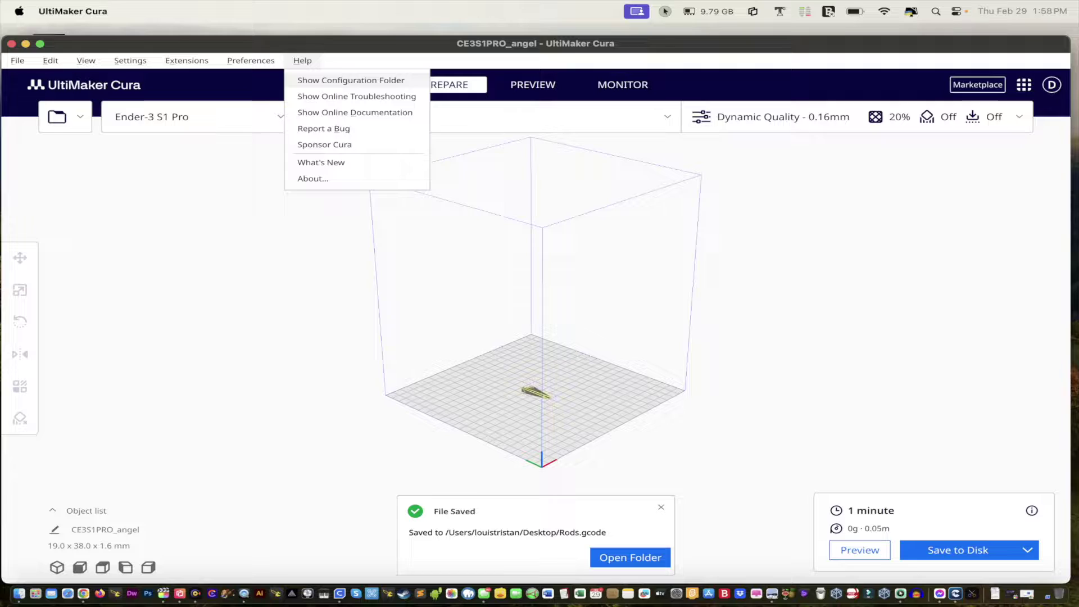
{"action": "left_click", "coordinate": [350, 79]}
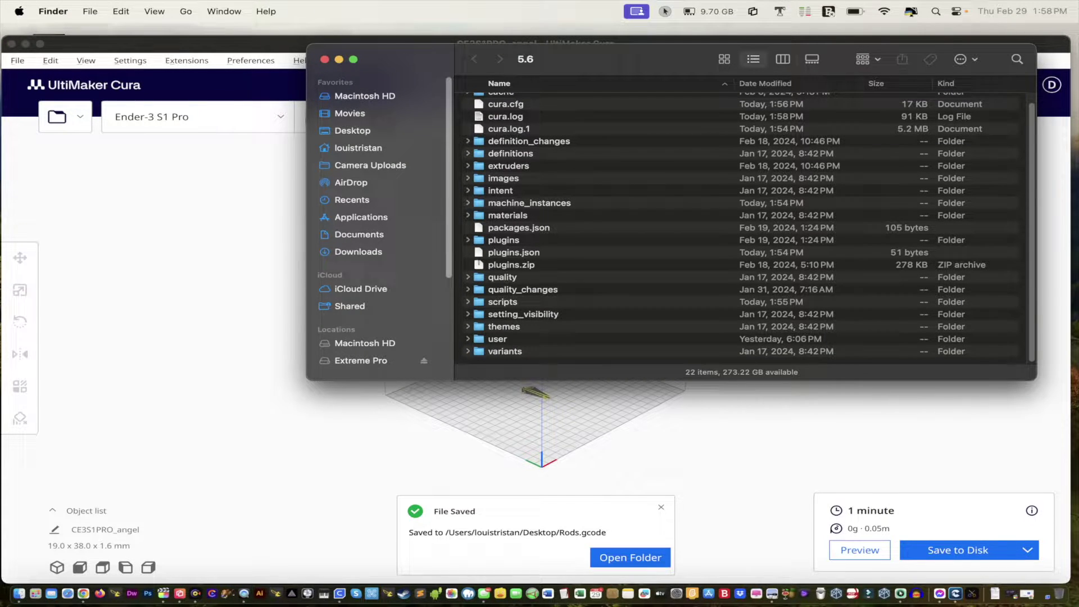
Step: Mark the scripts folder in the 5.6 configuration folder with the Yellow tag
{"action": "left_click", "coordinate": [502, 302]}
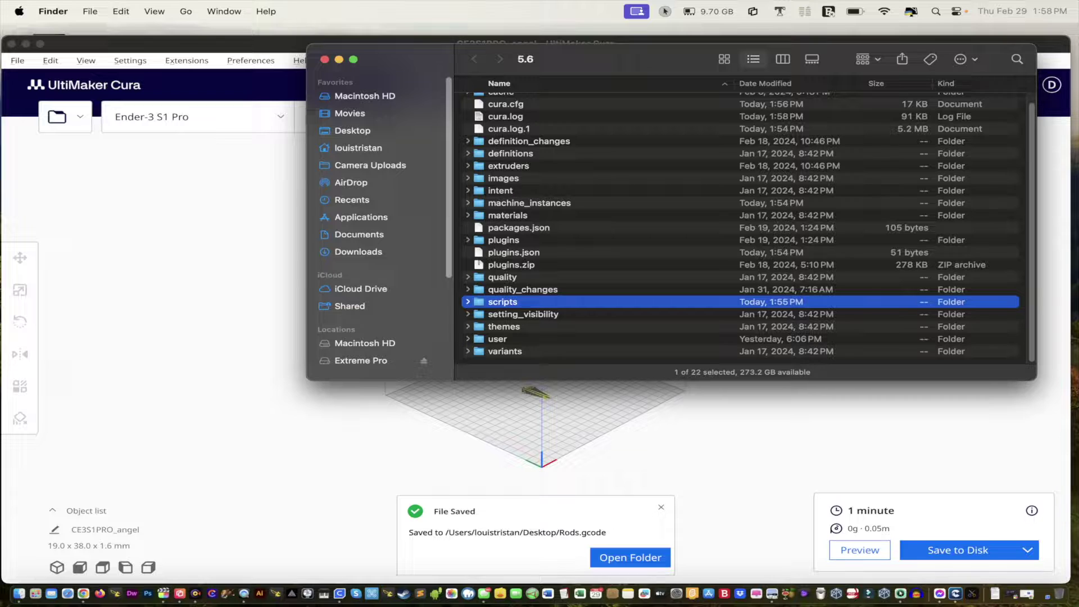
{"action": "key", "text": "super+i"}
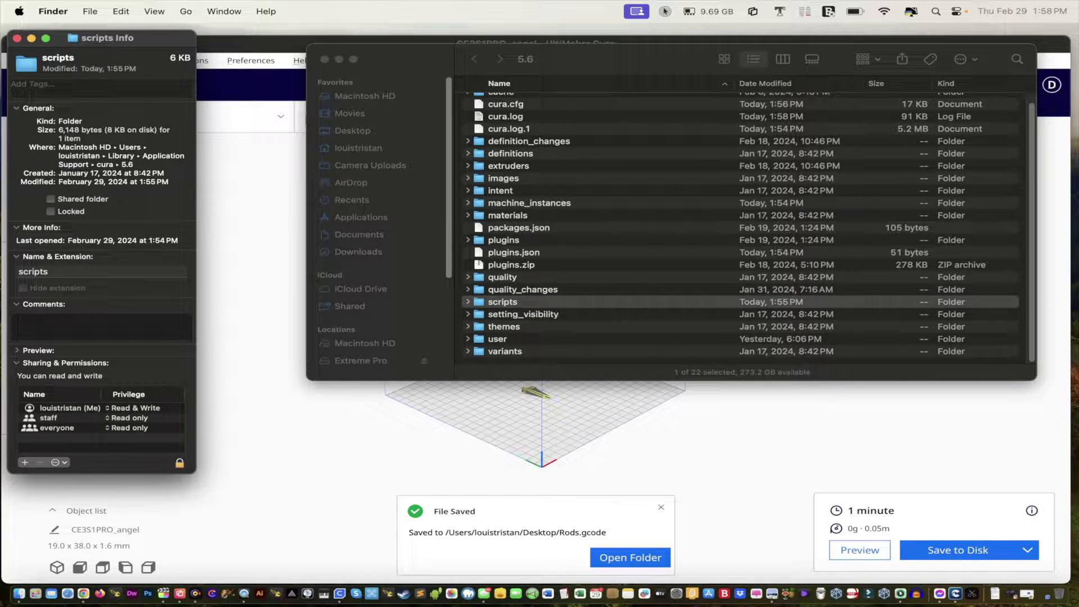
{"action": "left_click", "coordinate": [101, 88]}
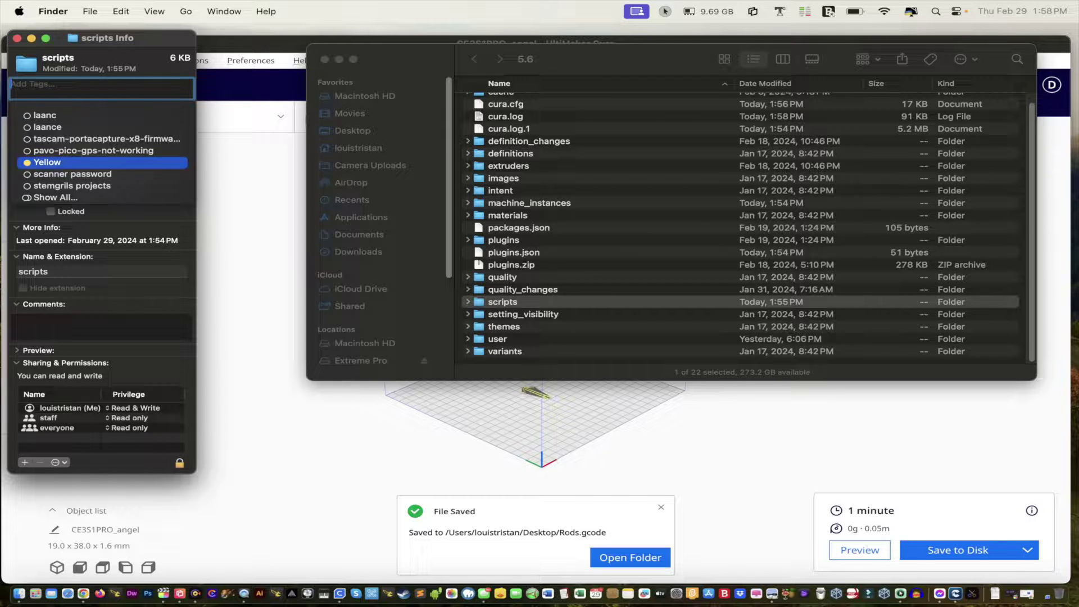
{"action": "left_click", "coordinate": [47, 162]}
{"action": "key", "text": "super+w"}
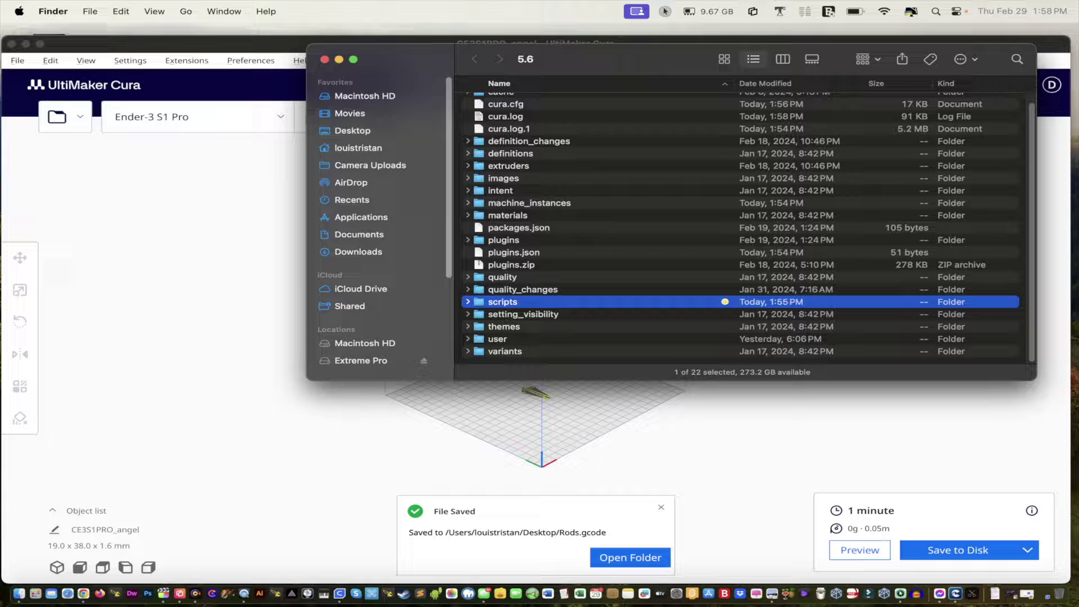
Step: Open the scripts folder, move CreateEnder3S1ProThumbnailV2.py into it from the desktop, and close the folder window
{"action": "key", "text": "super+Down"}
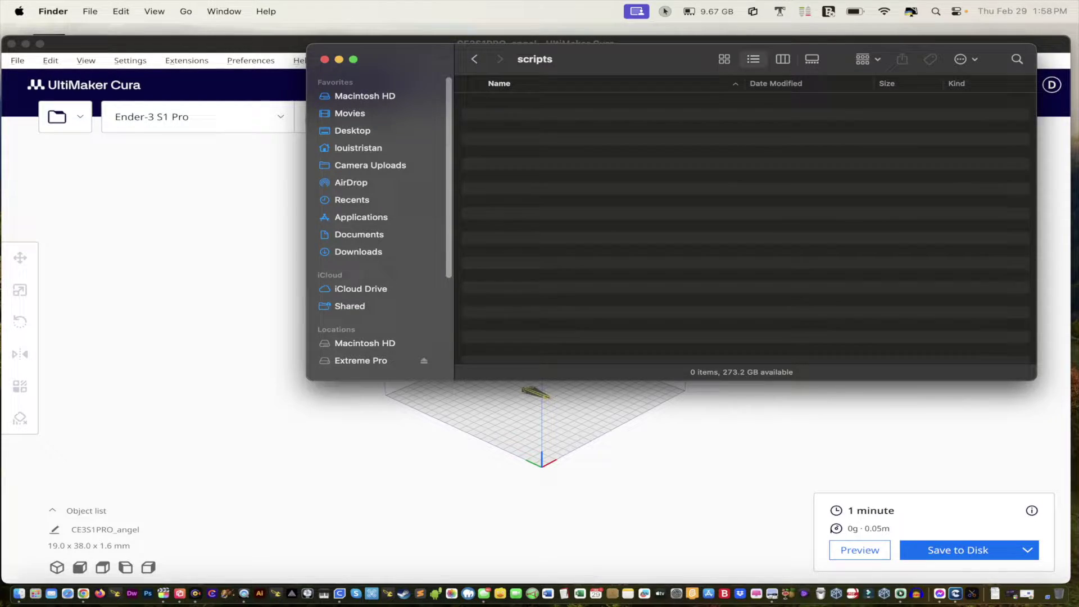
{"action": "key", "text": "ctrl+Up"}
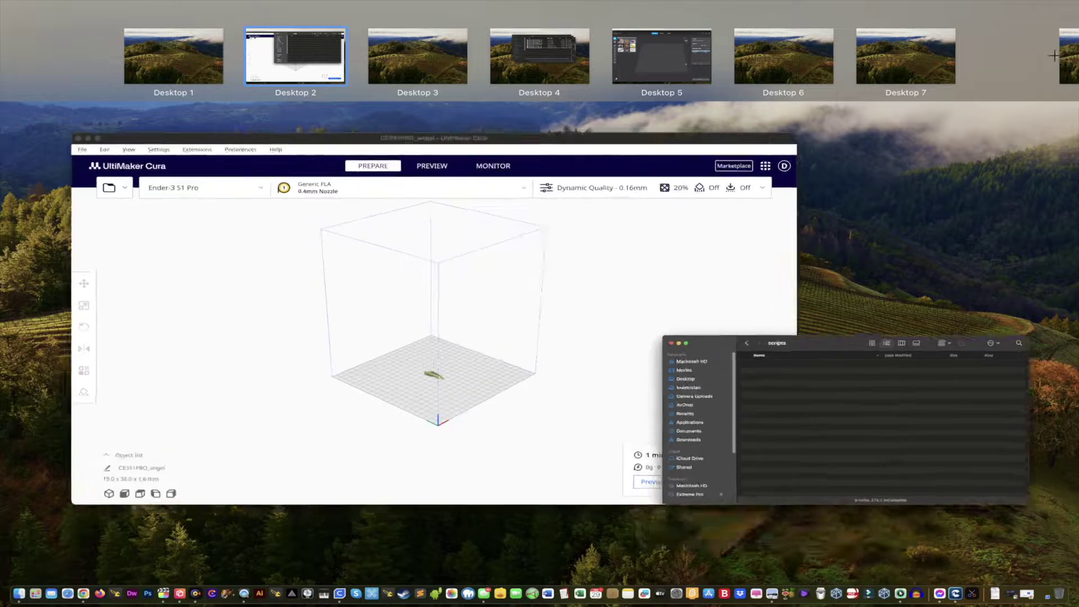
{"action": "left_click_drag", "start_coordinate": [846, 418], "coordinate": [786, 55]}
{"action": "left_click", "coordinate": [786, 55]}
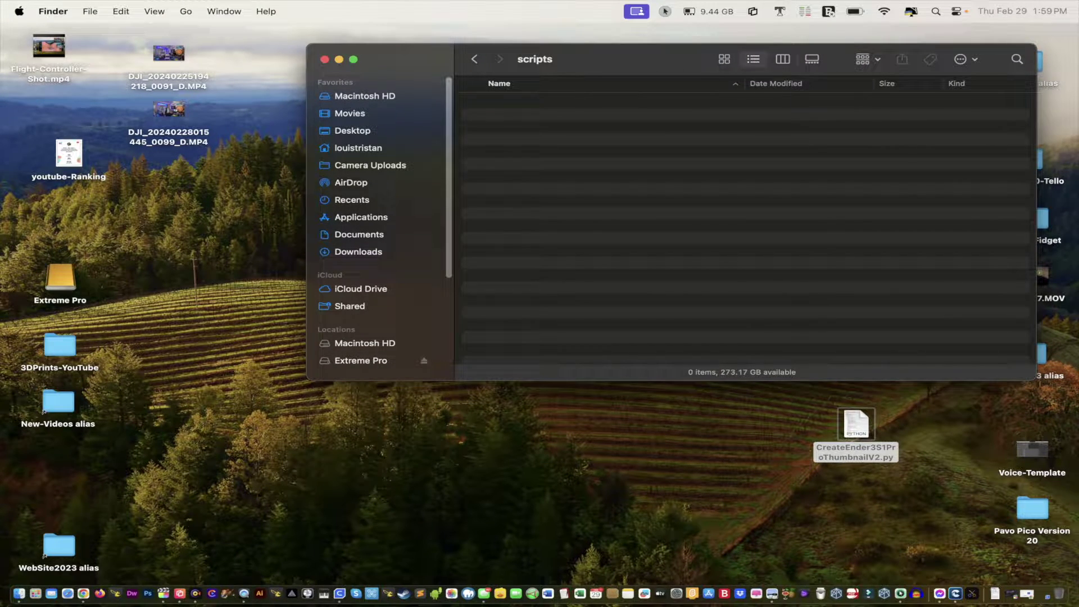
{"action": "left_click_drag", "start_coordinate": [856, 424], "coordinate": [761, 313]}
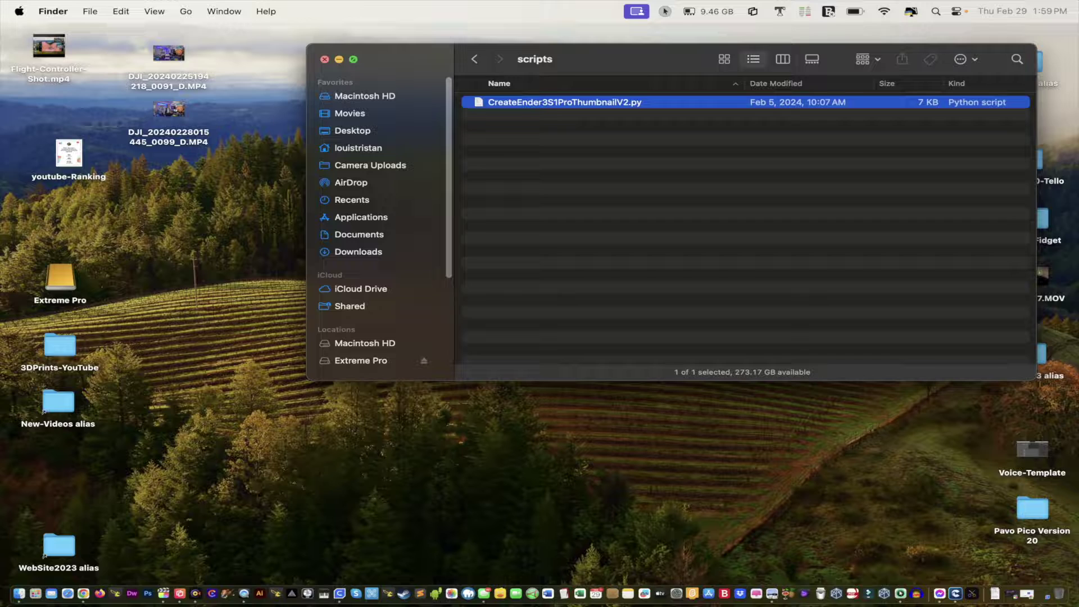
{"action": "left_click", "coordinate": [325, 59]}
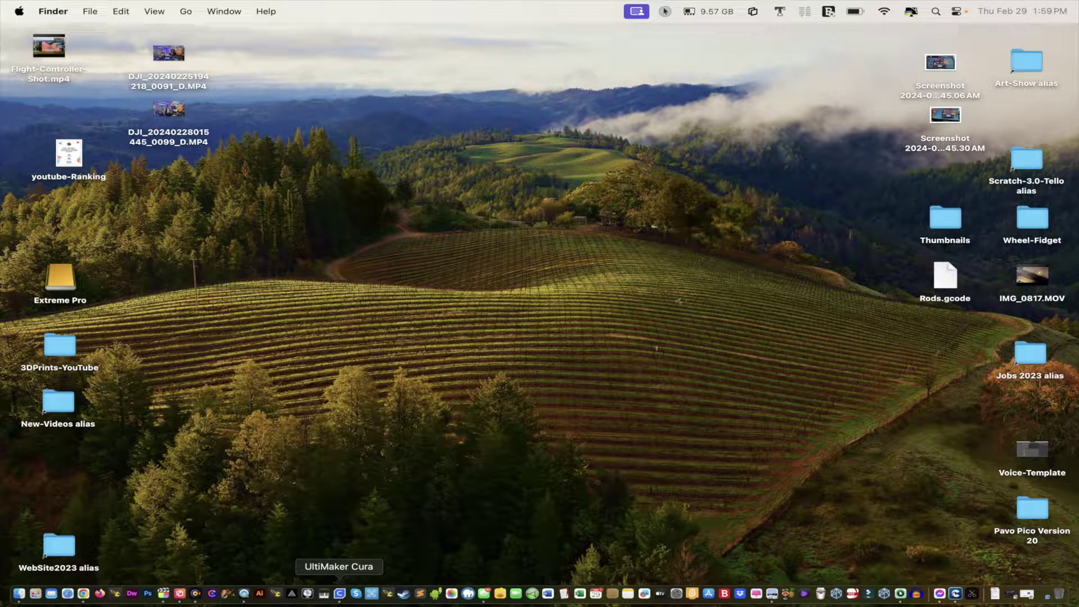
Step: Restart UltiMaker Cura by quitting it and launching it again
{"action": "left_click", "coordinate": [339, 593]}
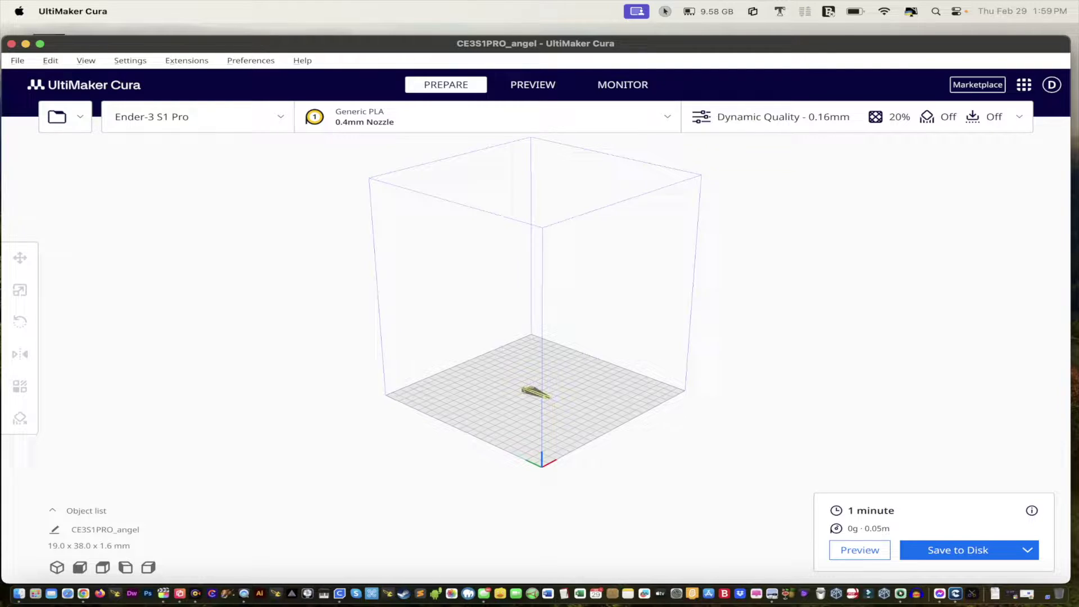
{"action": "left_click", "coordinate": [73, 11]}
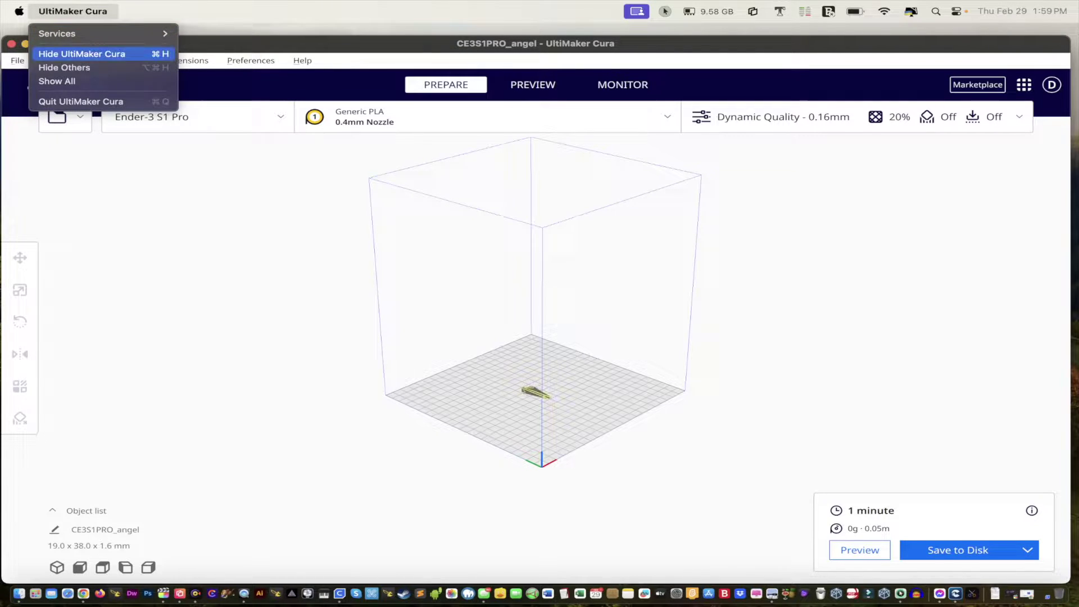
{"action": "left_click", "coordinate": [81, 101]}
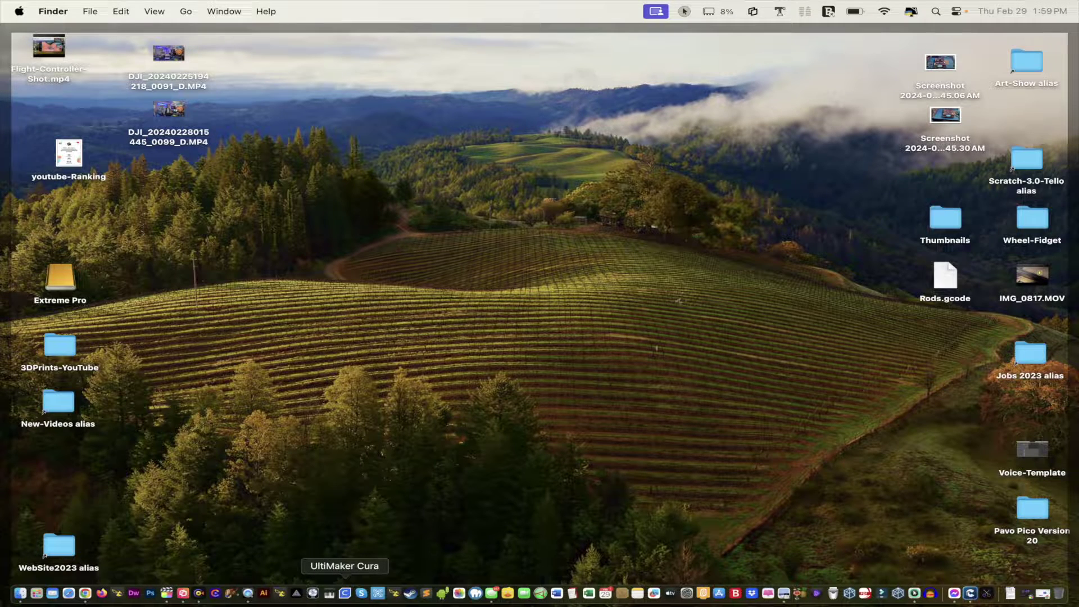
{"action": "left_click", "coordinate": [345, 588]}
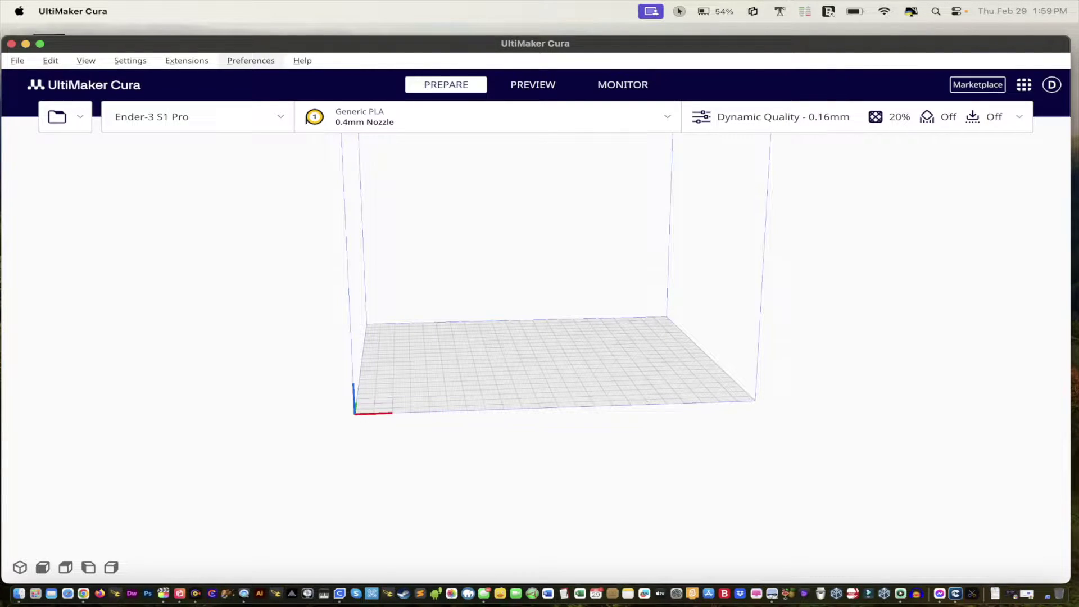
Step: Add the Create Ender-3 S1 Pro Thumbnail V2 script to the G-code post-processing scripts and close the Post Processing Plugin window
{"action": "left_click", "coordinate": [251, 60]}
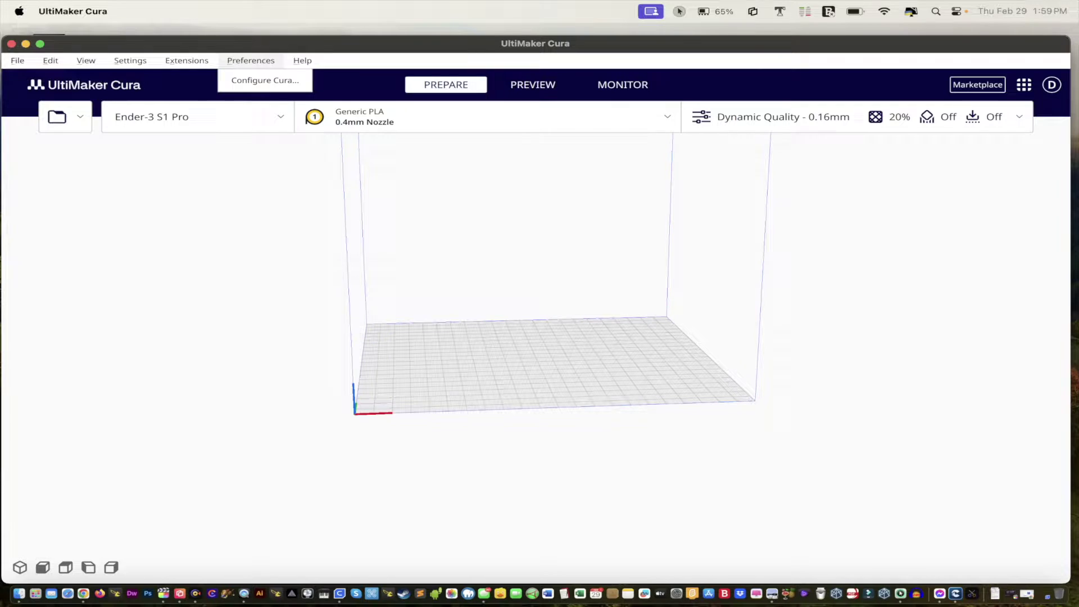
{"action": "mouse_move", "coordinate": [187, 61]}
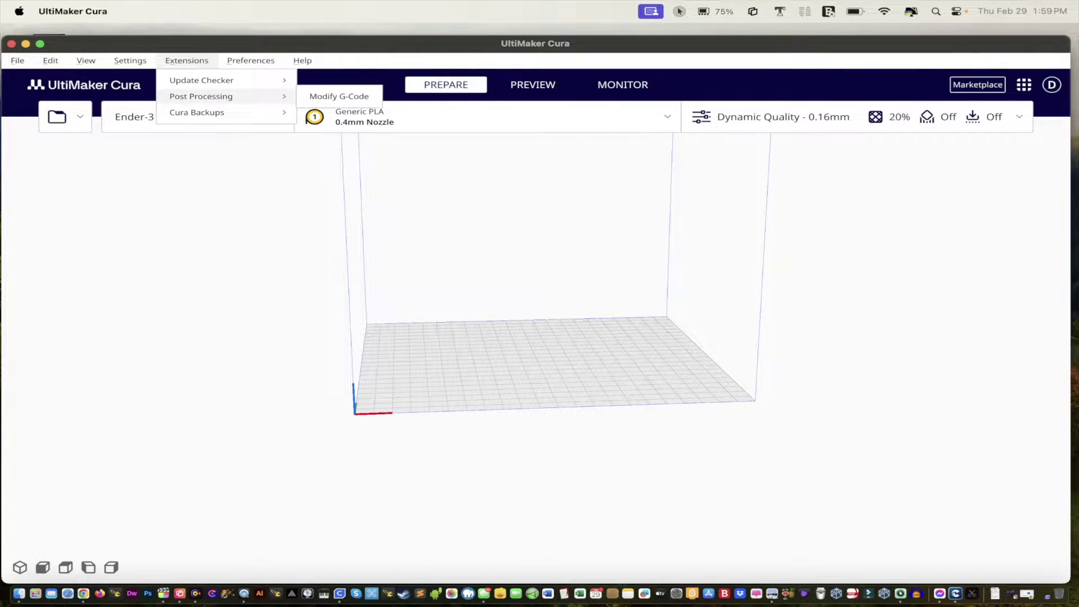
{"action": "mouse_move", "coordinate": [251, 60]}
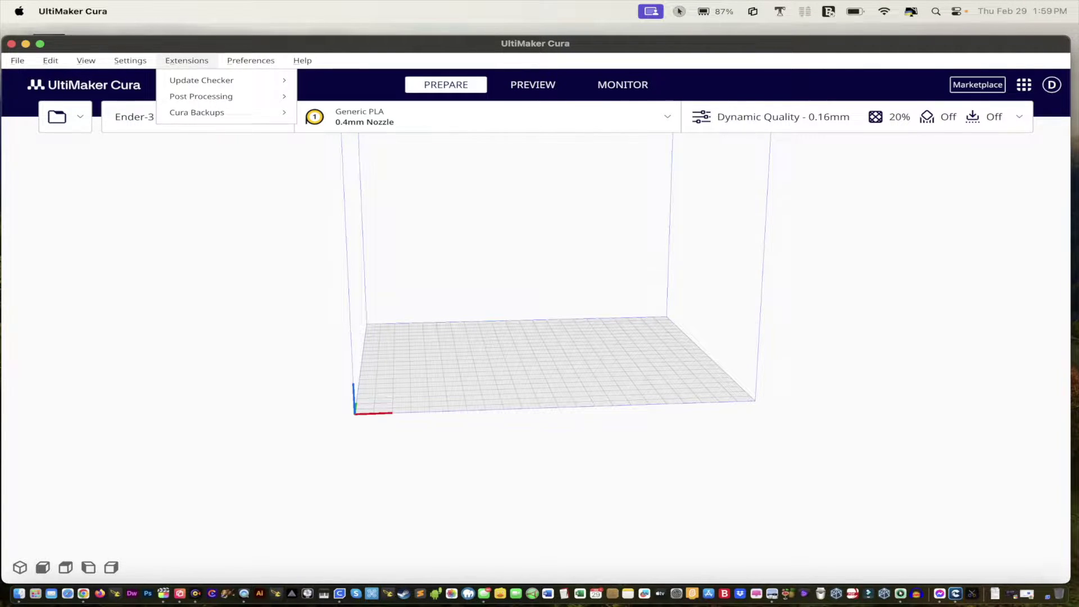
{"action": "mouse_move", "coordinate": [200, 96]}
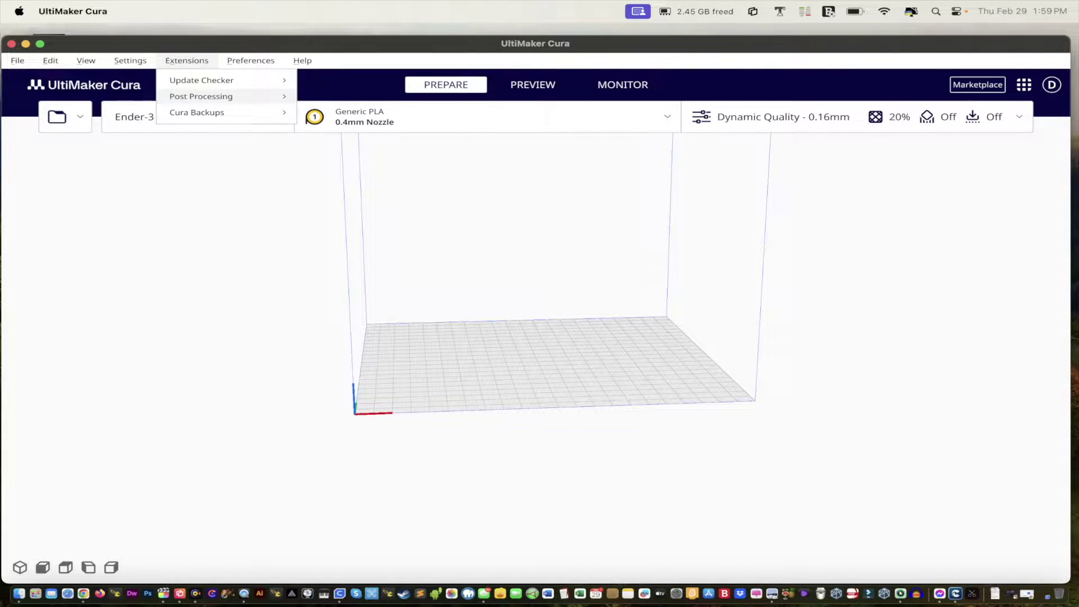
{"action": "left_click", "coordinate": [339, 96]}
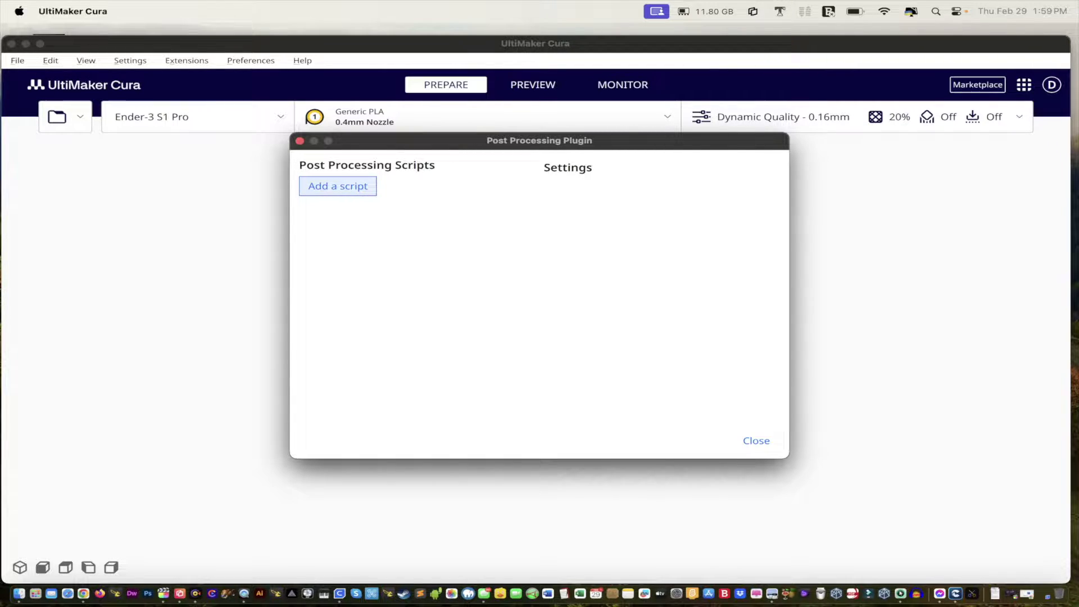
{"action": "left_click", "coordinate": [337, 186]}
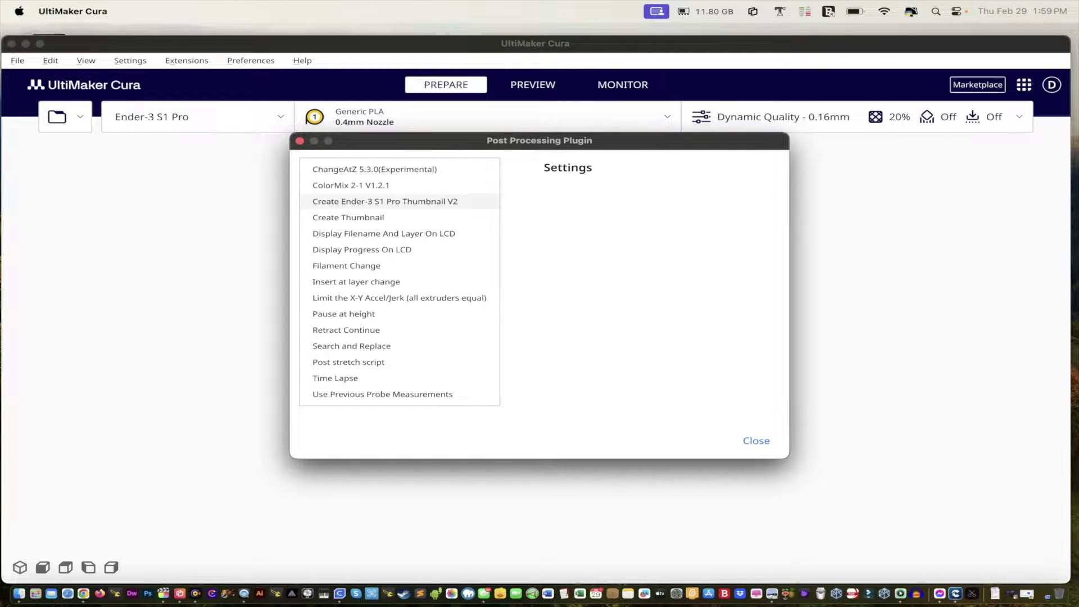
{"action": "left_click", "coordinate": [385, 201]}
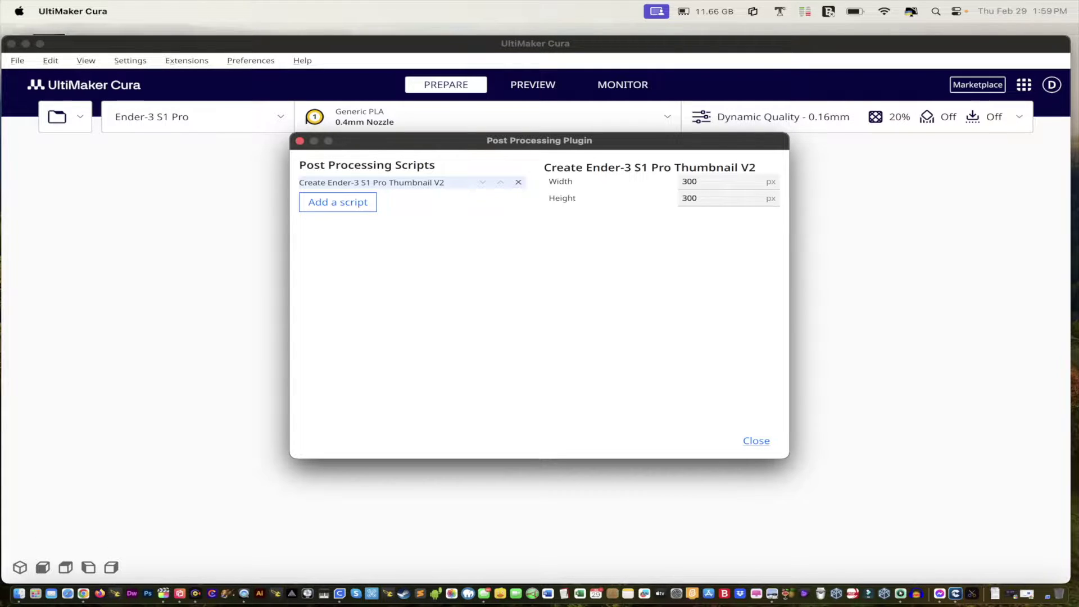
{"action": "left_click", "coordinate": [756, 440]}
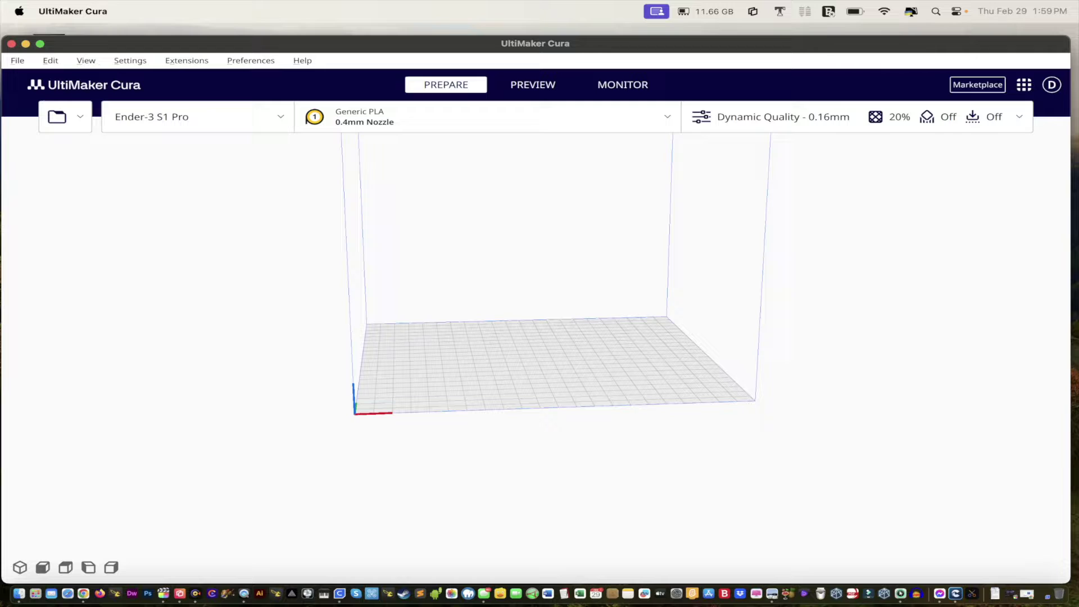
Step: Hide Cura to look at the desktop, return to it, and load ball_in_cube.stl from the Thumbnails folder
{"action": "key", "text": "super+h"}
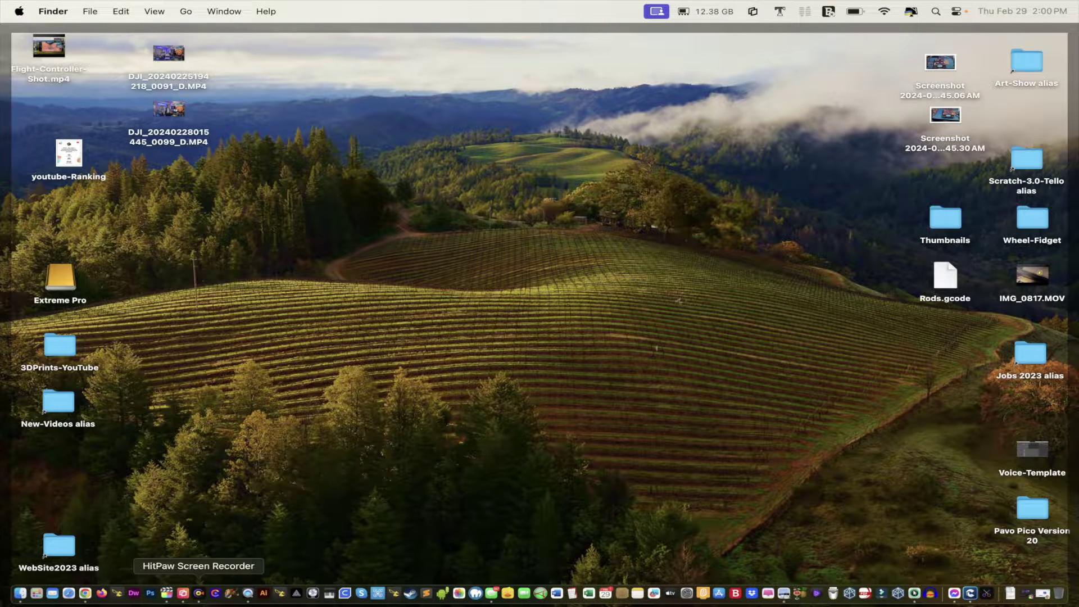
{"action": "left_click", "coordinate": [344, 593]}
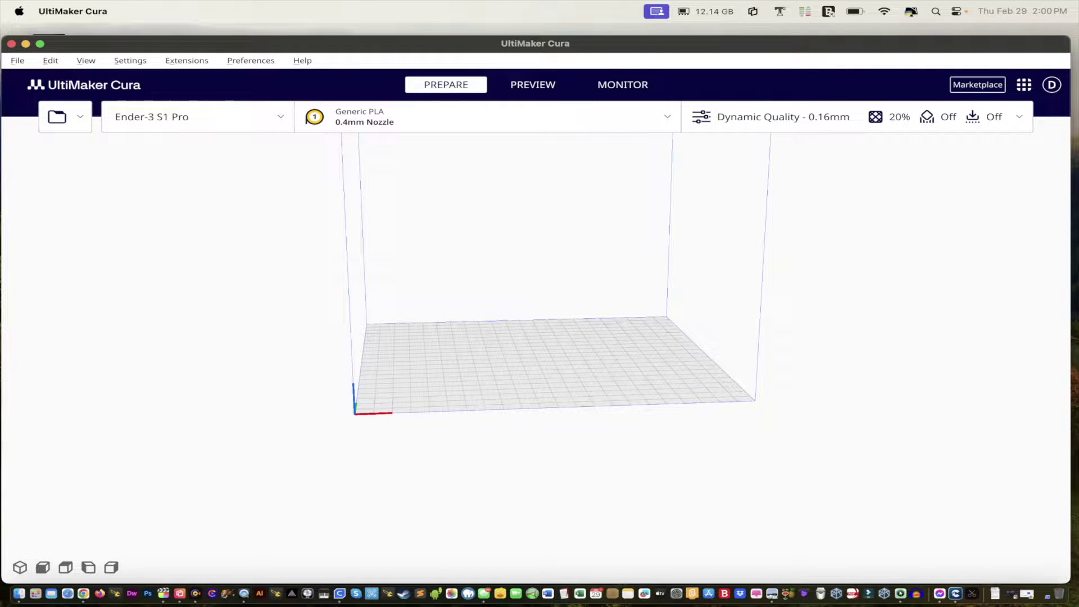
{"action": "left_click", "coordinate": [17, 60]}
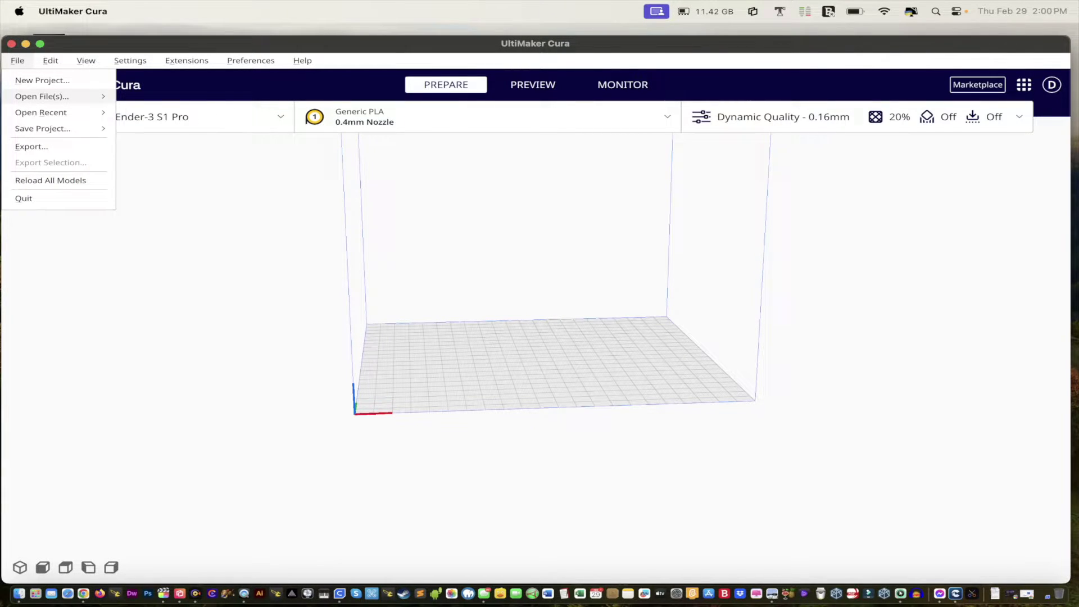
{"action": "mouse_move", "coordinate": [42, 96]}
{"action": "left_click", "coordinate": [149, 96]}
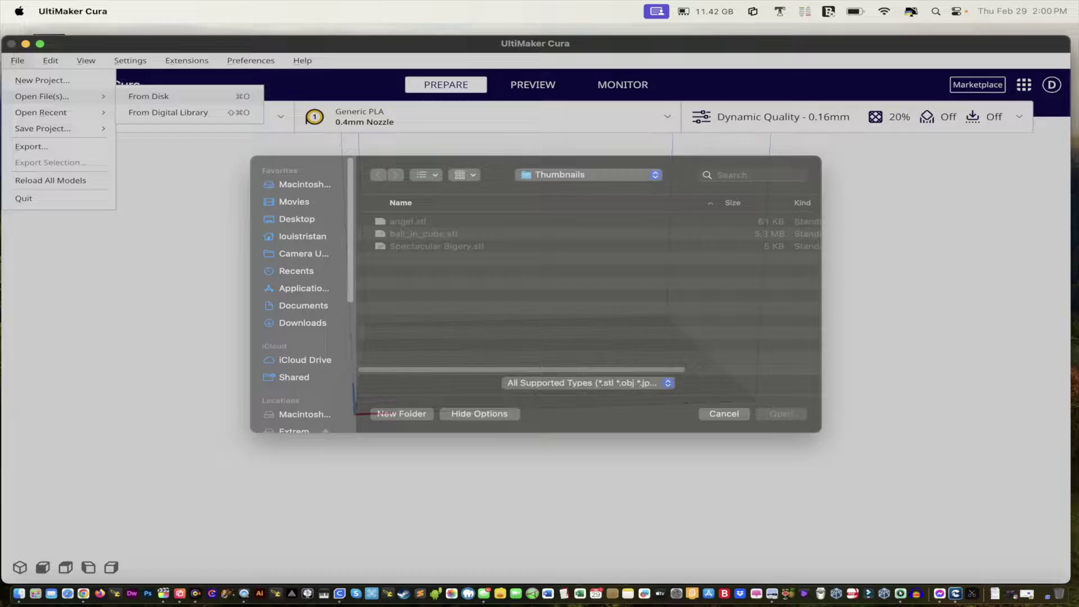
{"action": "left_click", "coordinate": [423, 248]}
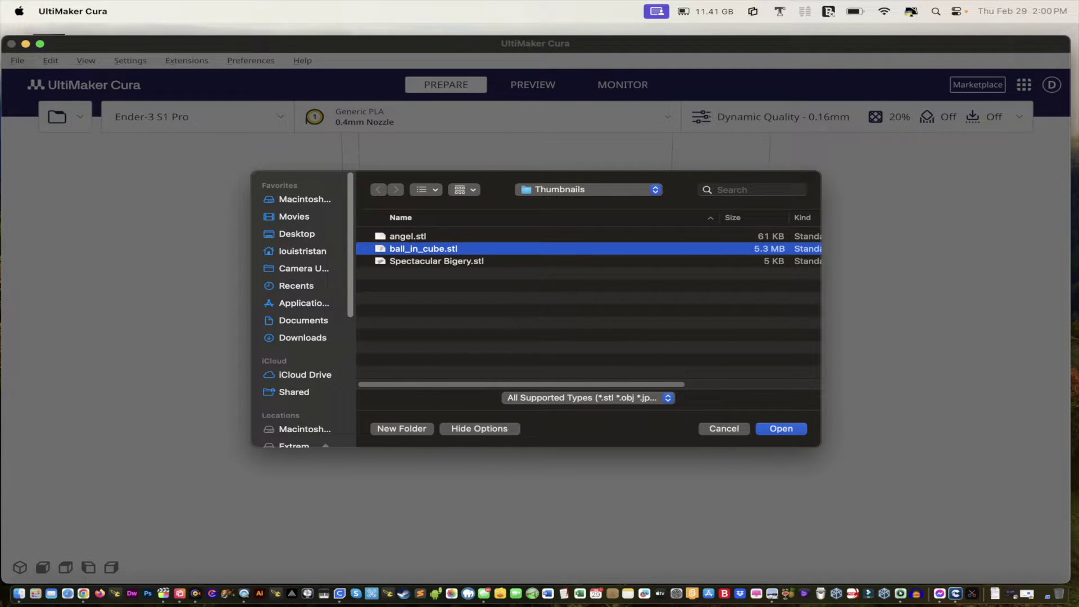
{"action": "key", "text": "Return"}
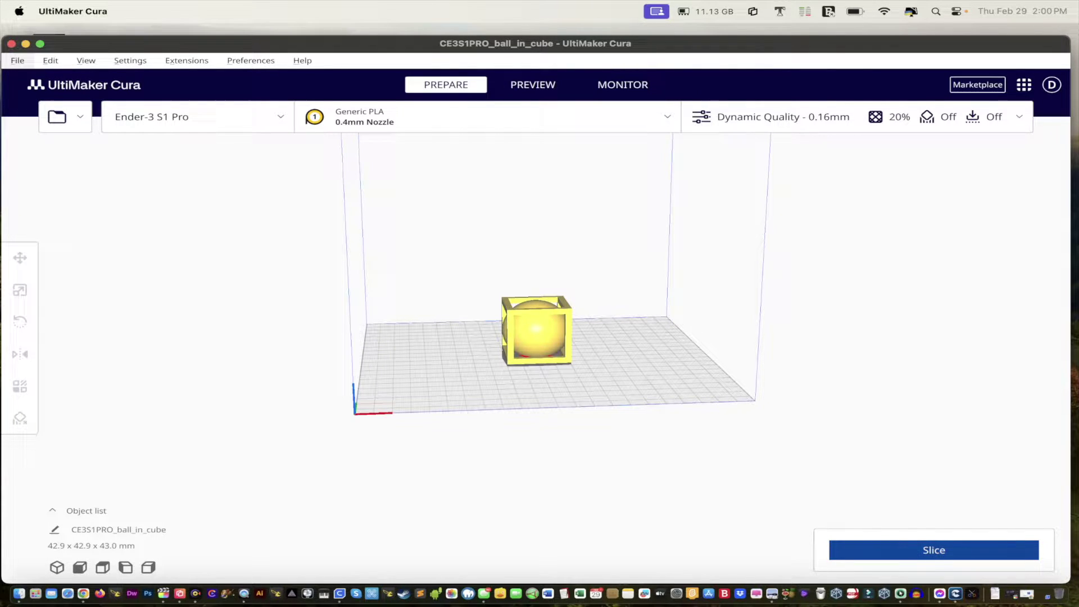
Step: Slice the ball-in-cube model and save its G-code to the Desktop as ball_in_cube, without the CE3S1PRO_ prefix
{"action": "left_click", "coordinate": [876, 550]}
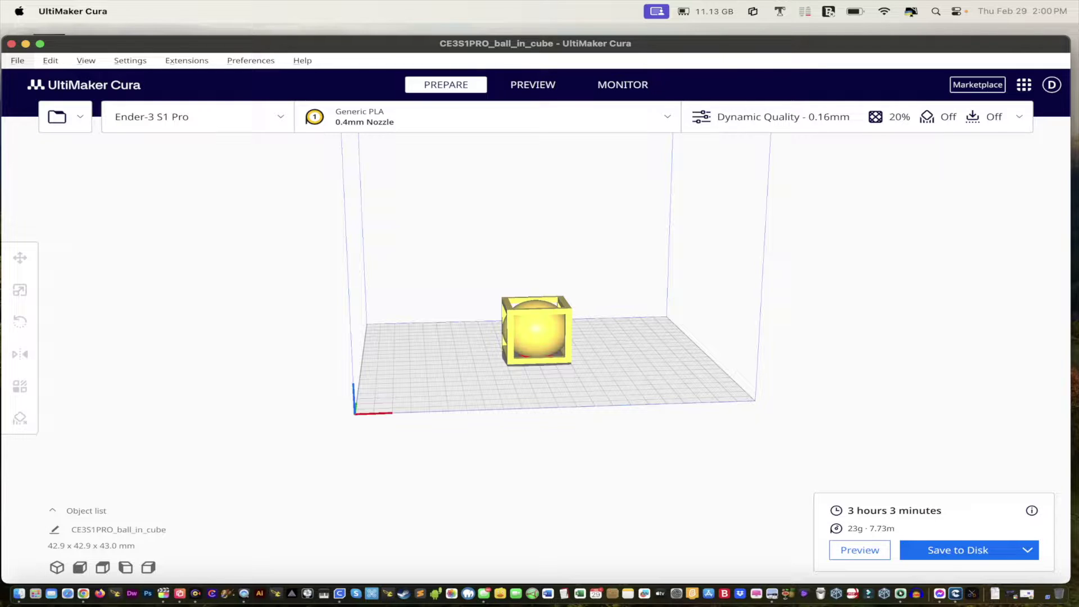
{"action": "left_click", "coordinate": [958, 550]}
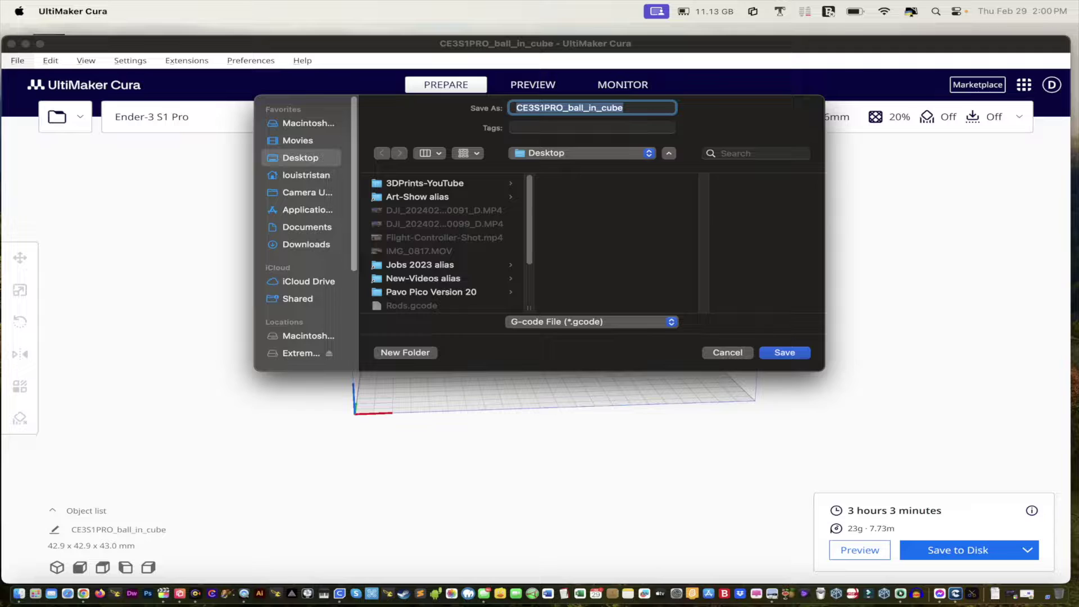
{"action": "left_click", "coordinate": [569, 107]}
{"action": "left_click_drag", "start_coordinate": [569, 107], "coordinate": [516, 108]}
{"action": "key", "text": "BackSpace"}
{"action": "key", "text": "Return"}
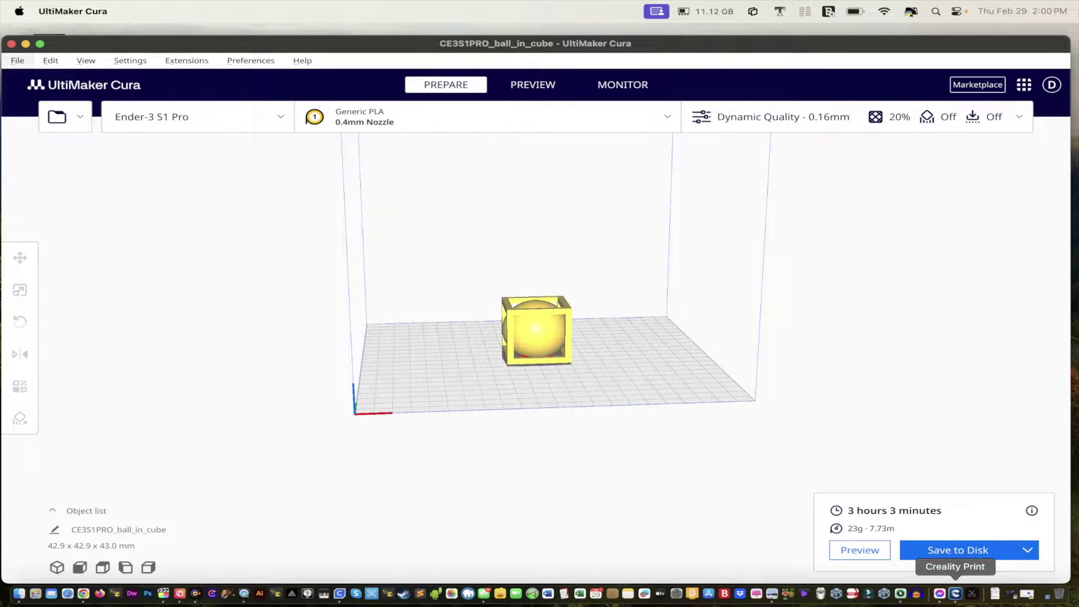
Step: Switch to Creality Print and import Spectacular Bigery.stl from the Thumbnails folder on the Desktop
{"action": "left_click", "coordinate": [955, 593]}
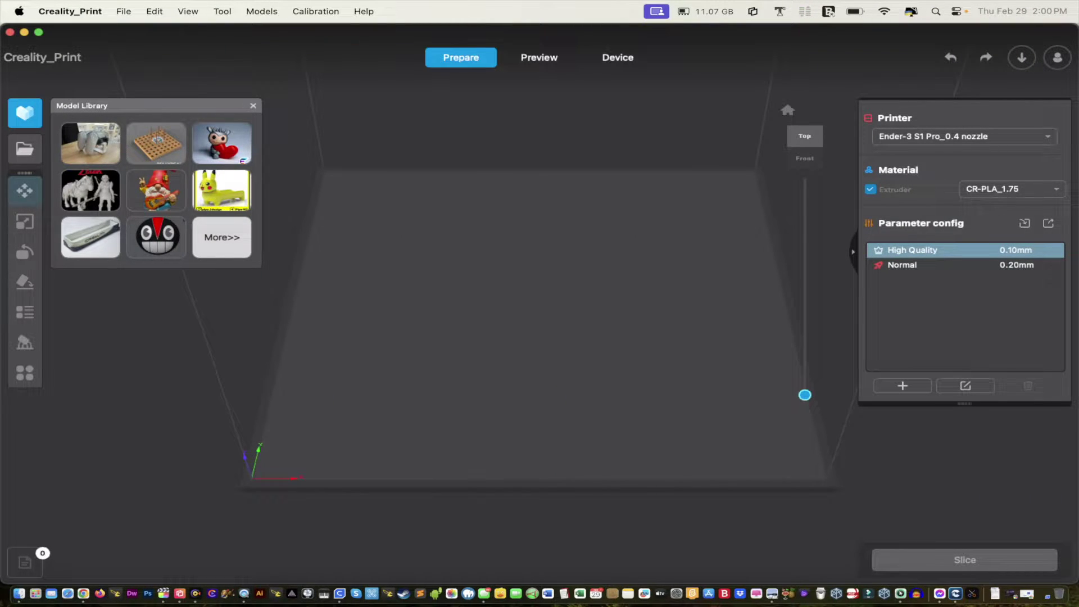
{"action": "left_click", "coordinate": [123, 12]}
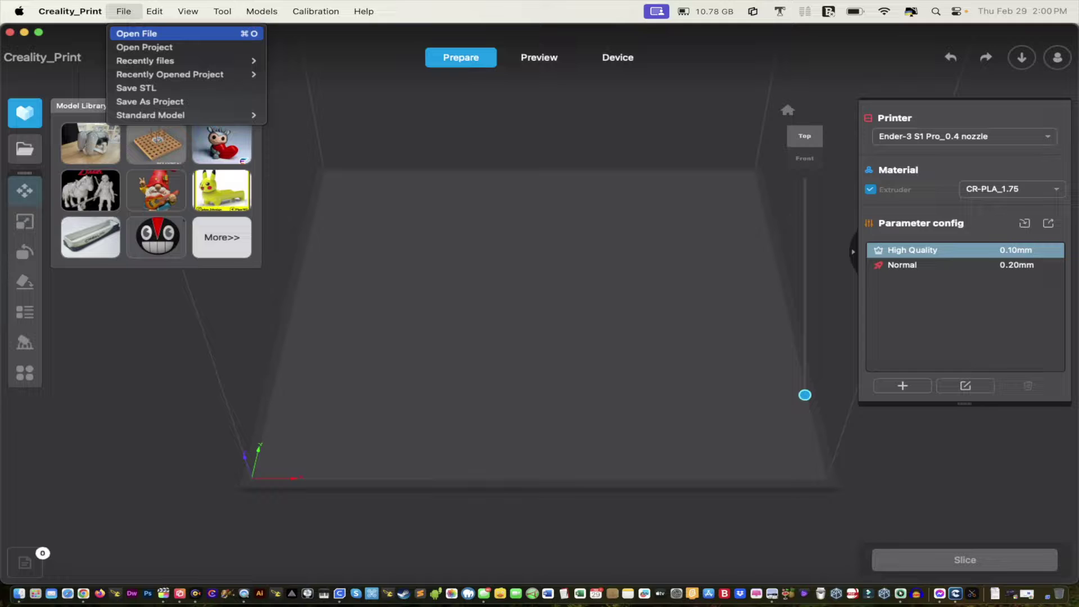
{"action": "left_click", "coordinate": [136, 34]}
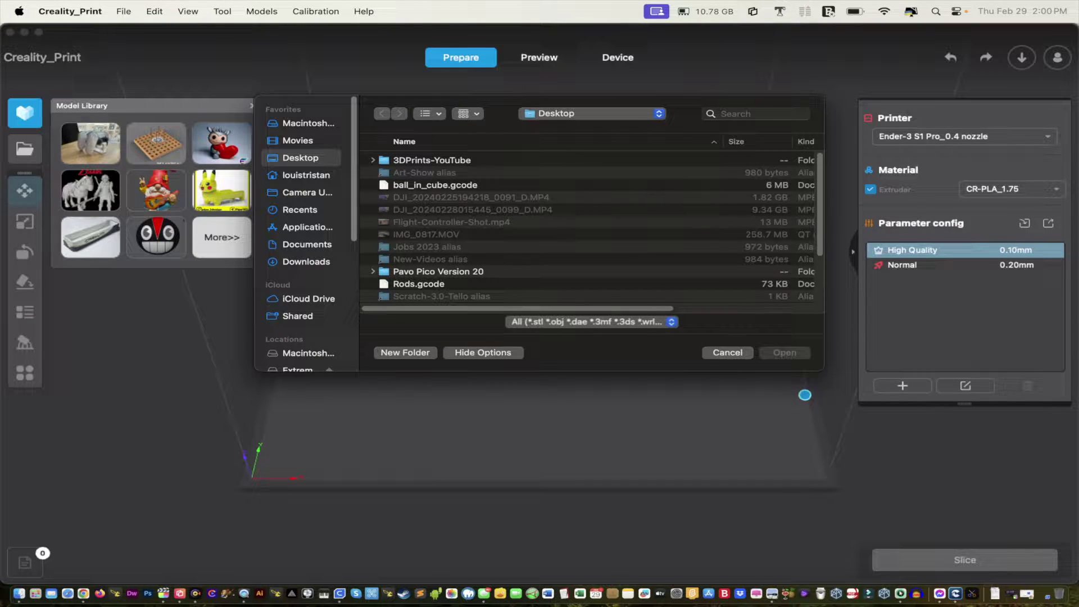
{"action": "scroll", "coordinate": [590, 228], "scroll_direction": "down", "scroll_amount": 5}
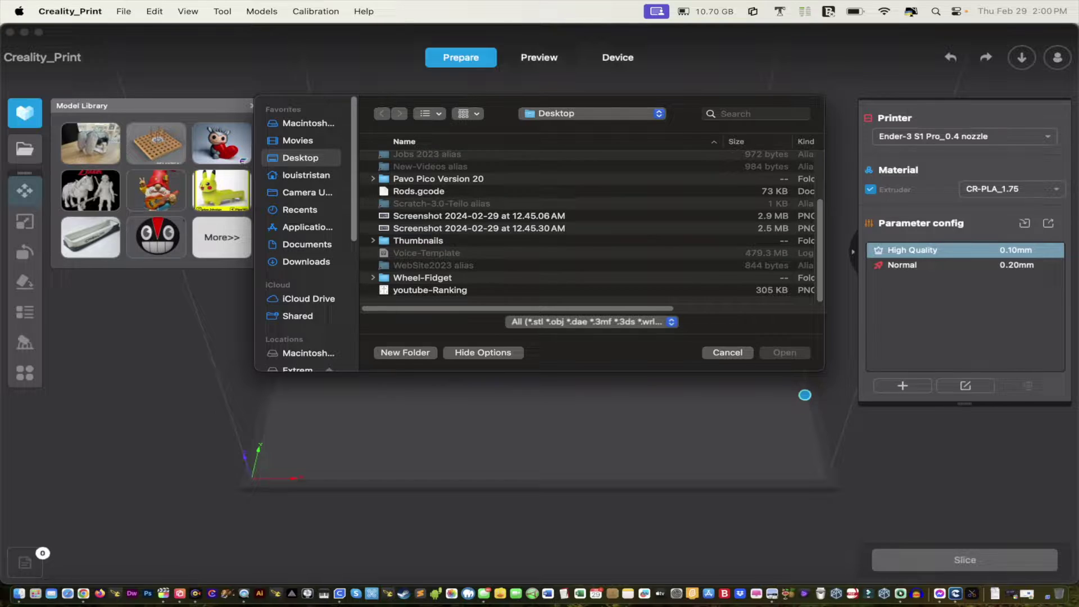
{"action": "scroll", "coordinate": [590, 228], "scroll_direction": "up", "scroll_amount": 3}
{"action": "scroll", "coordinate": [590, 228], "scroll_direction": "down", "scroll_amount": 2}
{"action": "double_click", "coordinate": [418, 256]}
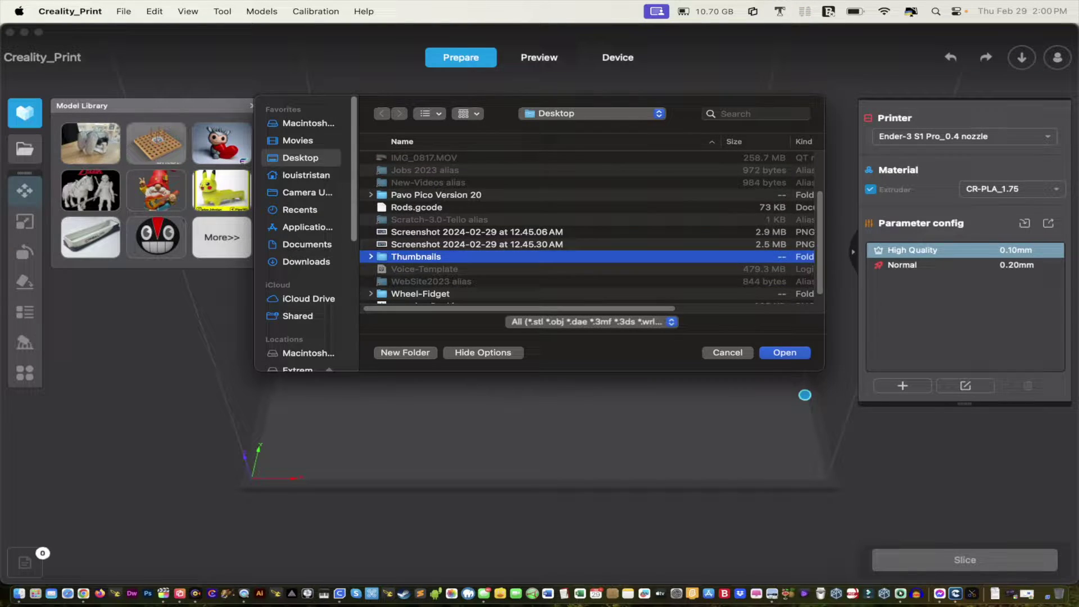
{"action": "left_click", "coordinate": [440, 185]}
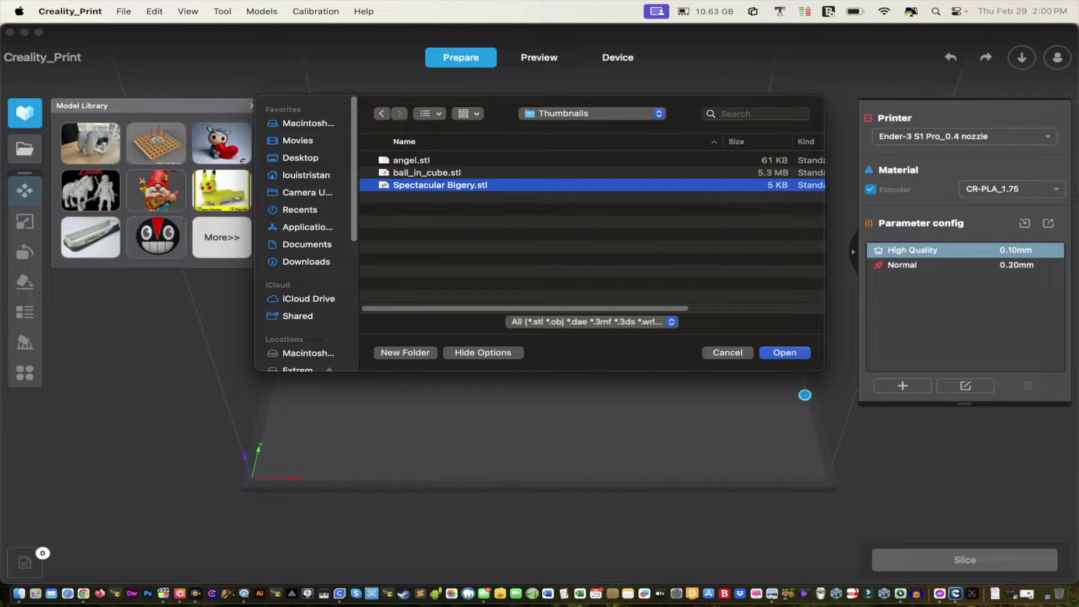
{"action": "key", "text": "space"}
{"action": "key", "text": "space"}
{"action": "key", "text": "Return"}
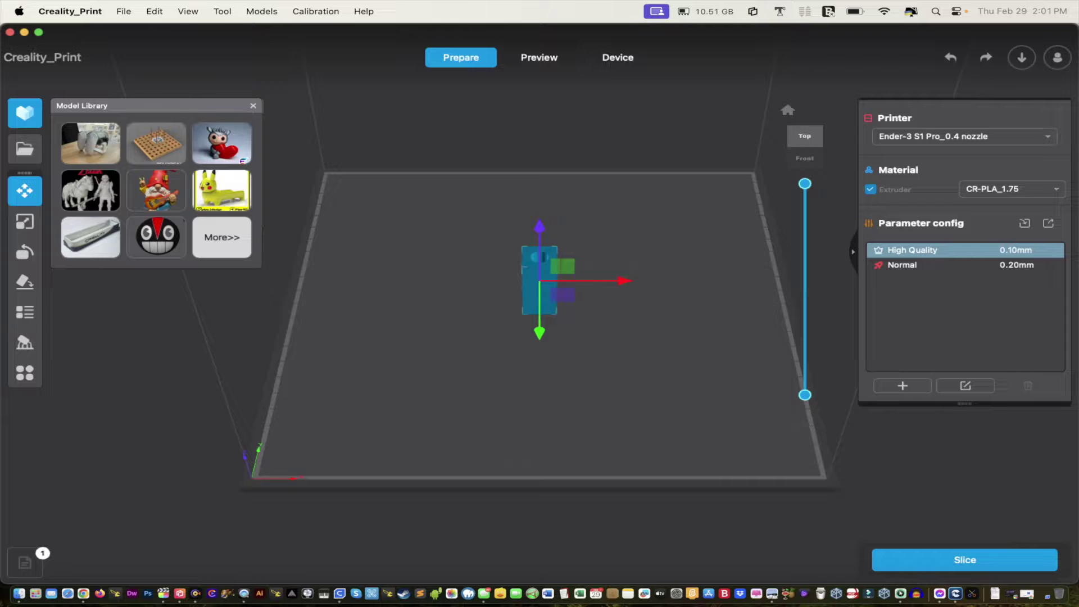
Step: Slice the imported model, export its G-code to the Desktop with "Spectacular" removed from the file name, and check the export folder
{"action": "key", "text": "Escape"}
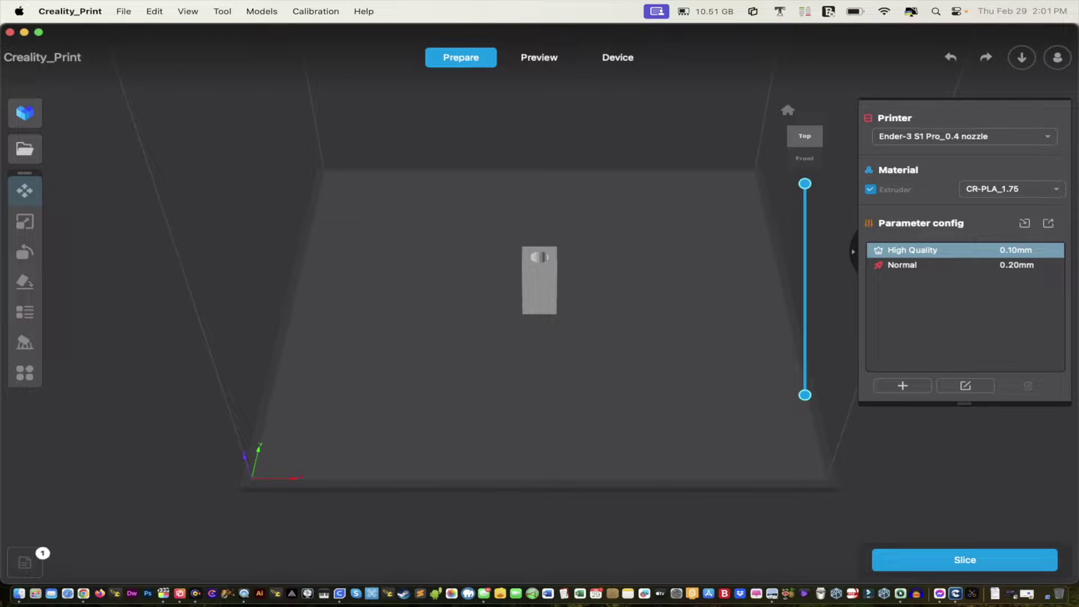
{"action": "left_click", "coordinate": [539, 281]}
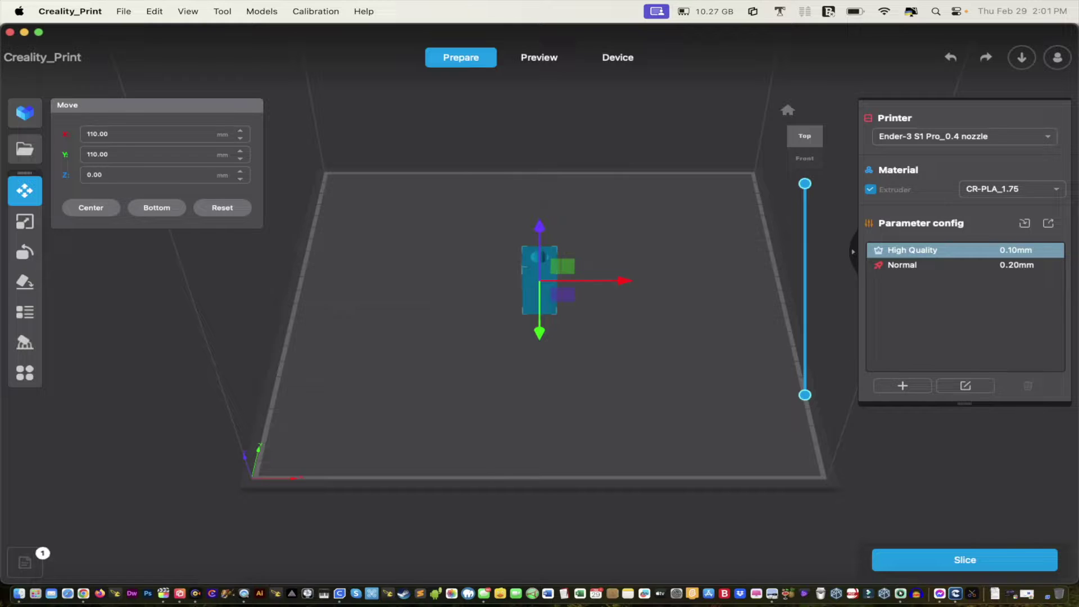
{"action": "left_click", "coordinate": [965, 560]}
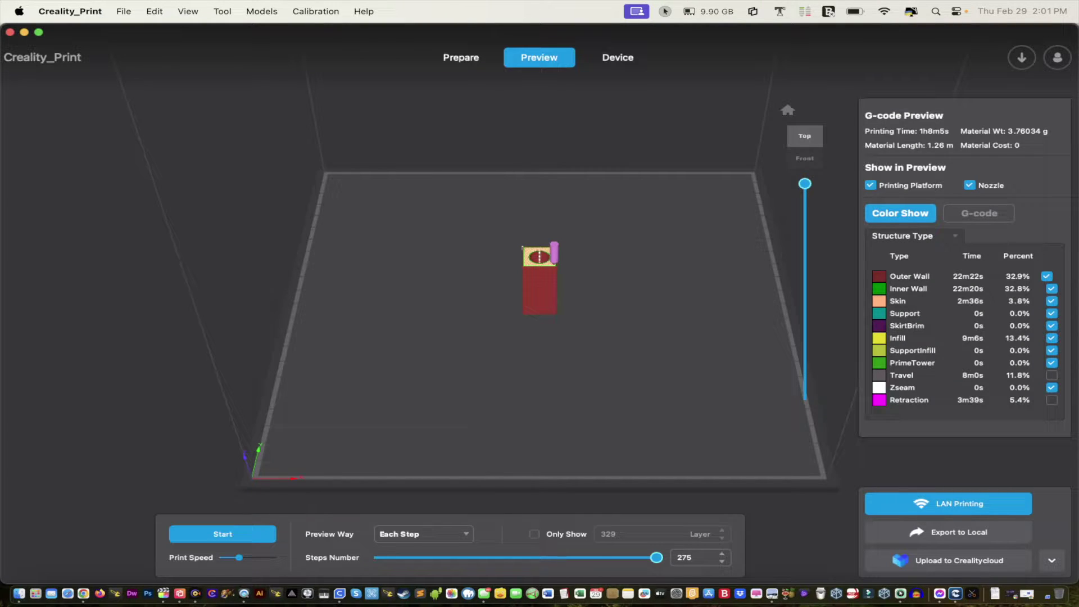
{"action": "left_click", "coordinate": [950, 532]}
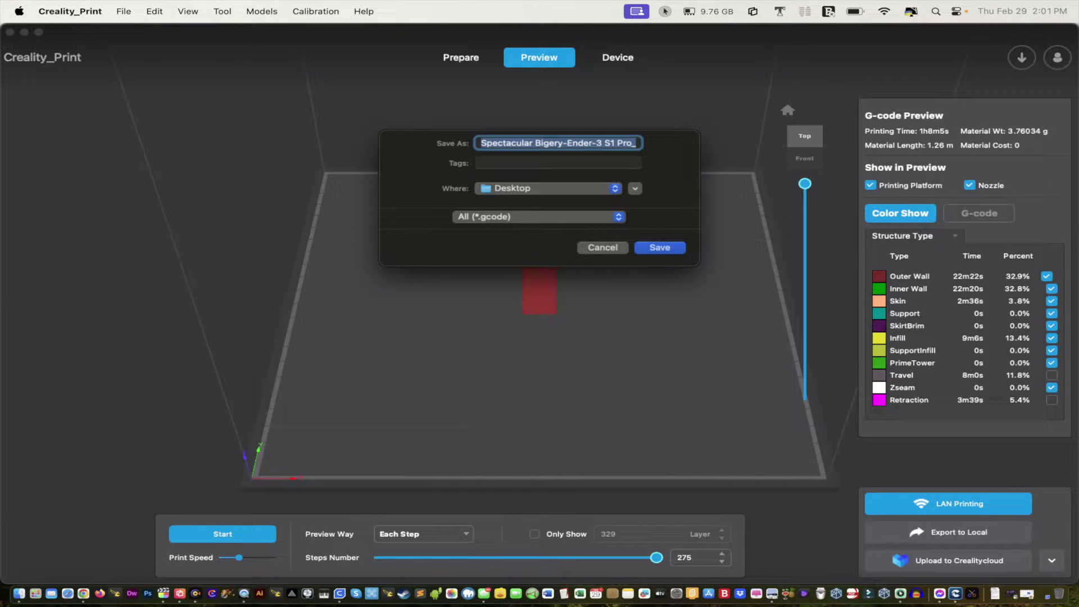
{"action": "left_click", "coordinate": [535, 143]}
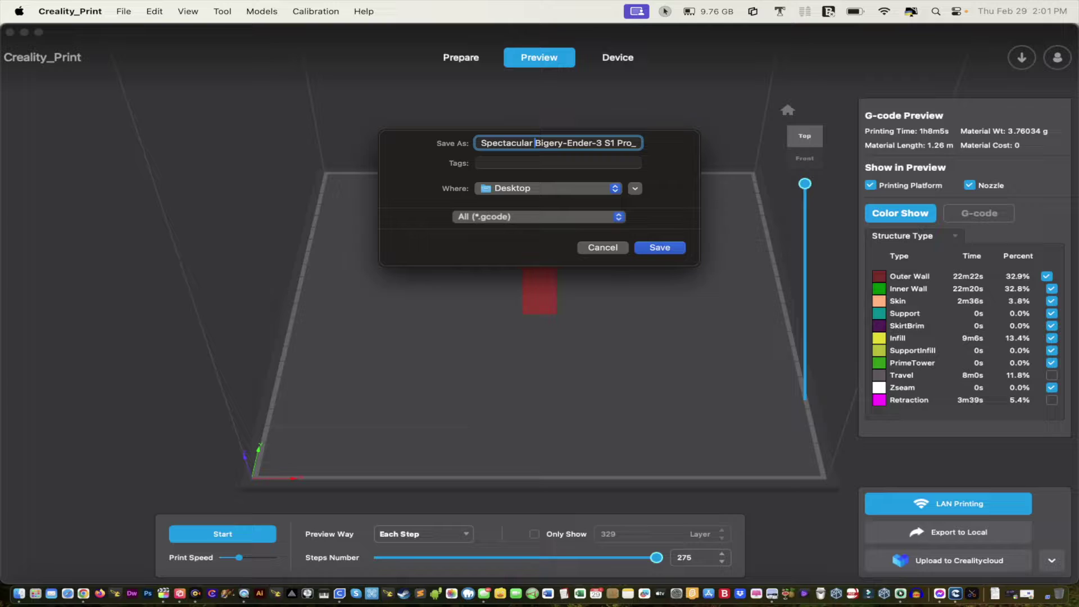
{"action": "left_click_drag", "start_coordinate": [535, 143], "coordinate": [480, 143]}
{"action": "key", "text": "BackSpace"}
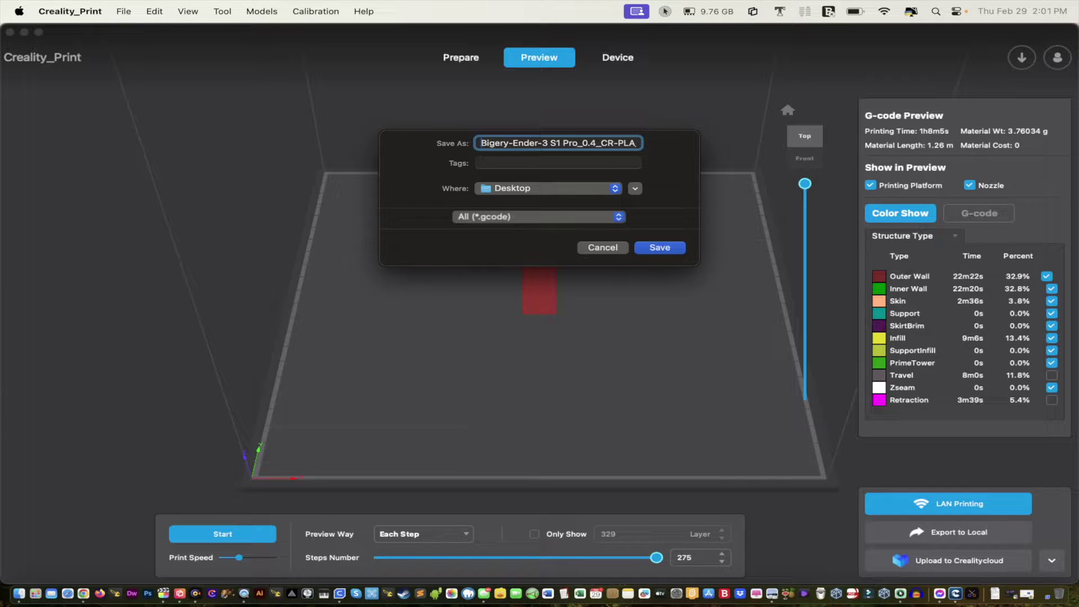
{"action": "key", "text": "Return"}
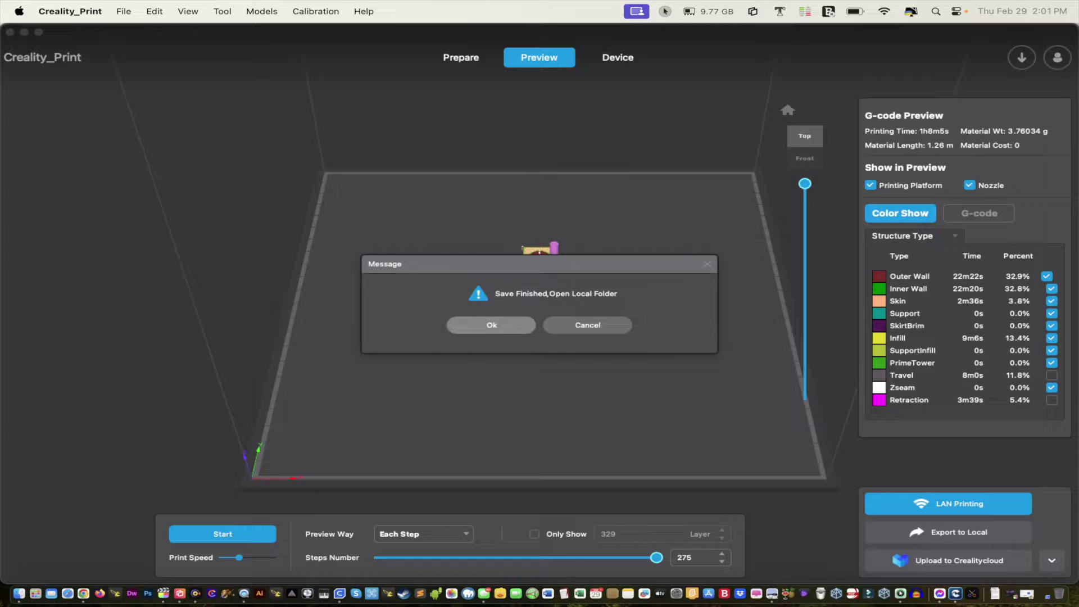
{"action": "left_click", "coordinate": [491, 325]}
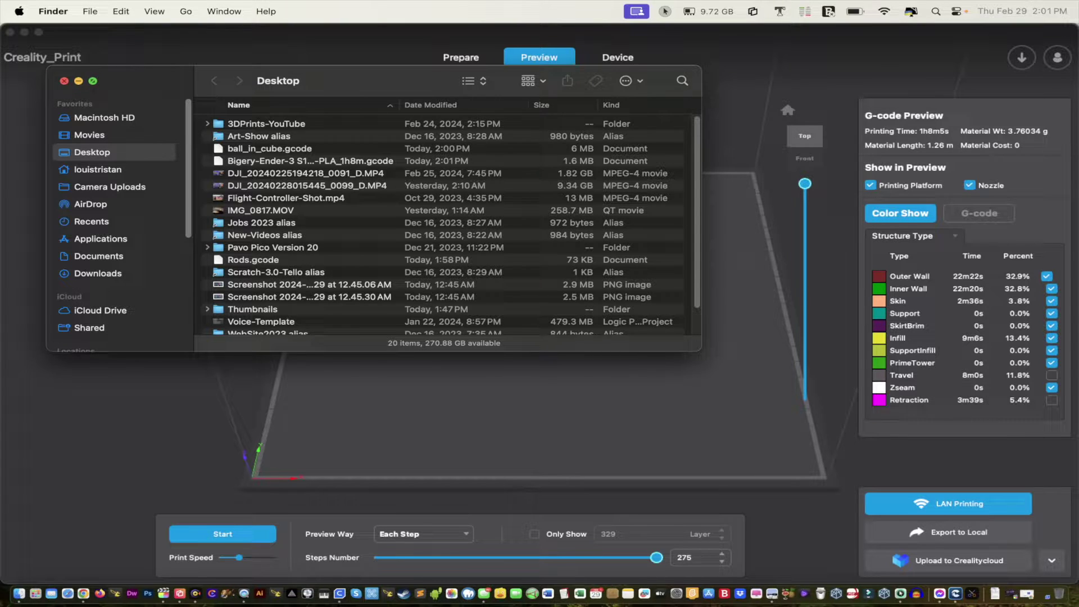
{"action": "left_click", "coordinate": [64, 81]}
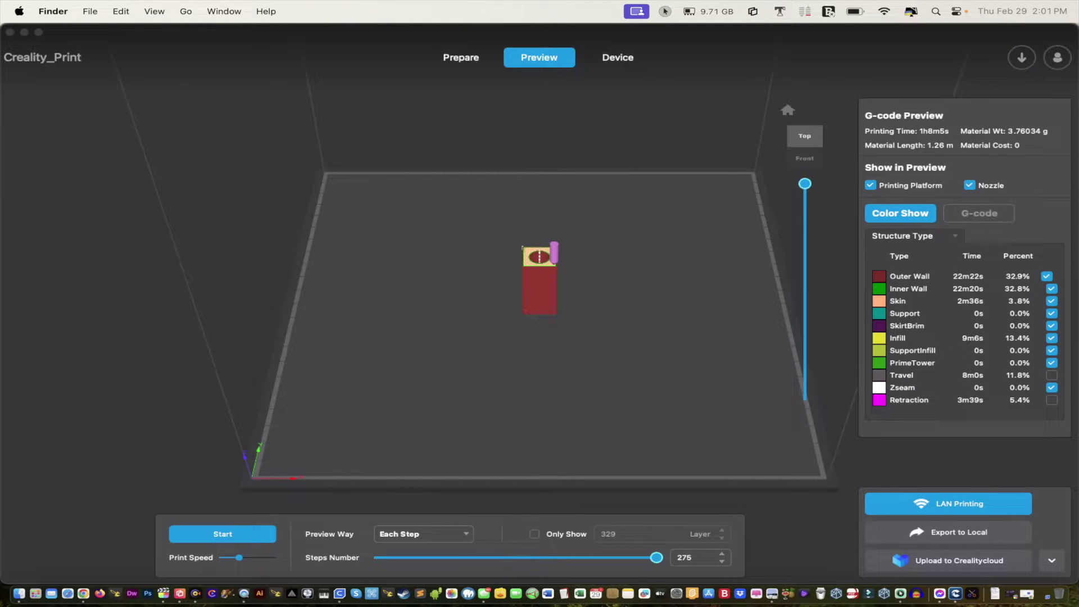
Step: Exit Creality Print without saving the project
{"action": "key", "text": "super+Tab"}
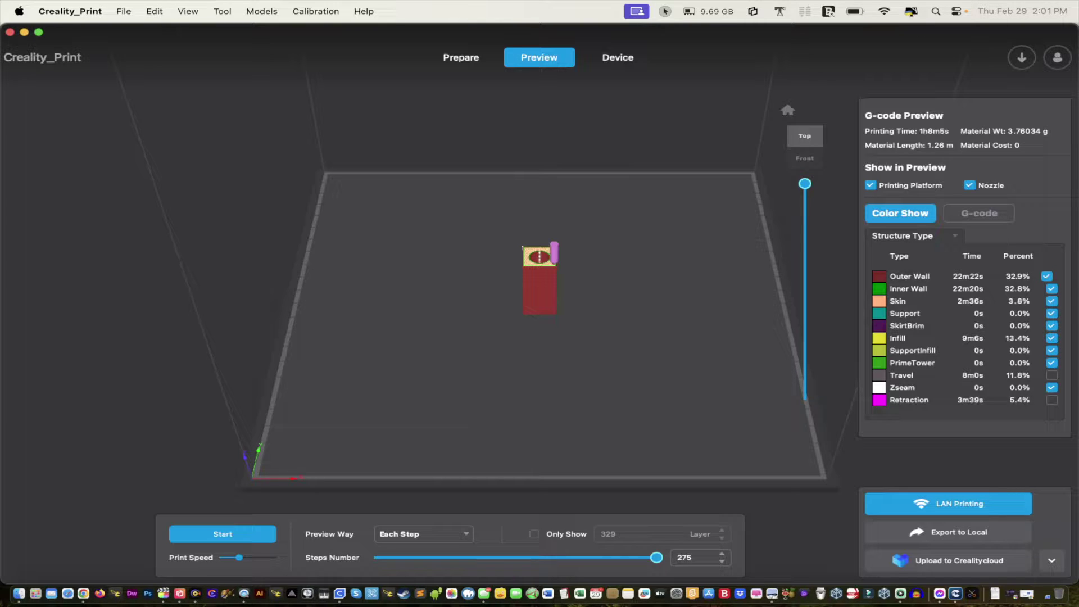
{"action": "left_click", "coordinate": [10, 32]}
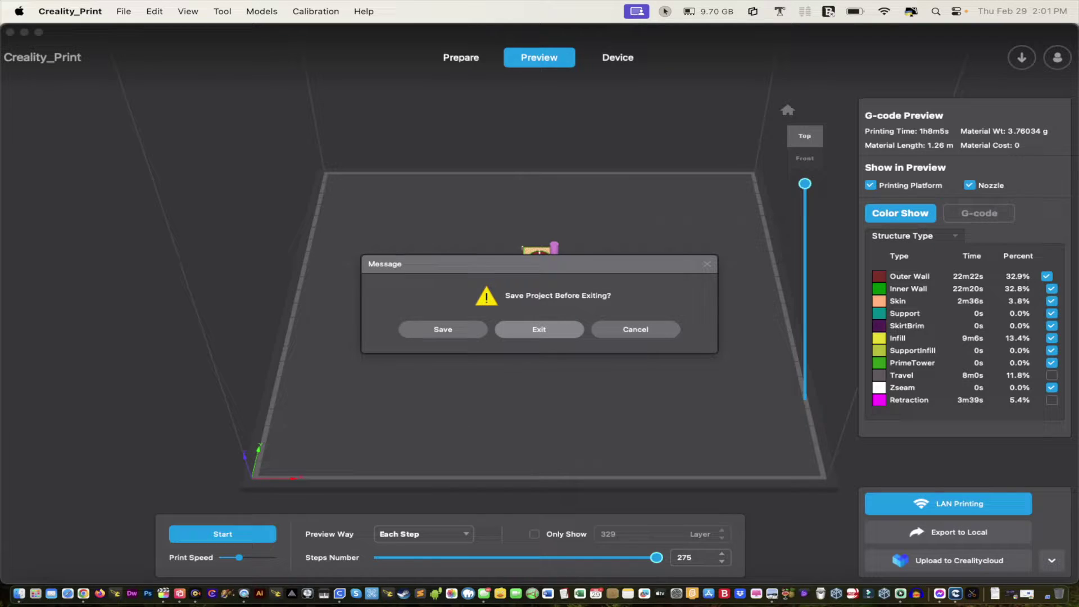
{"action": "left_click", "coordinate": [539, 329]}
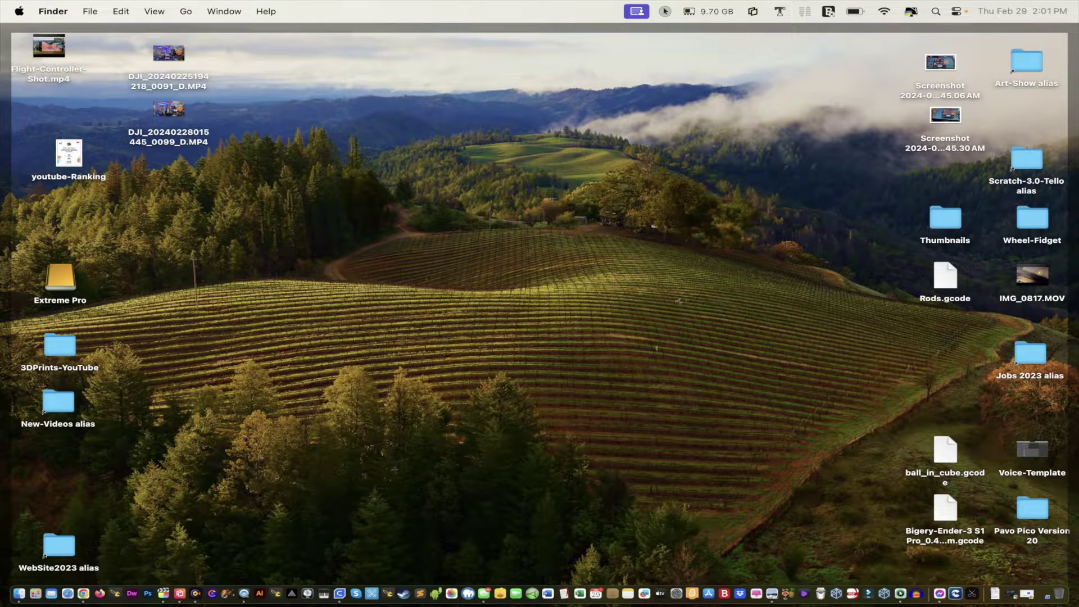
Step: Line up Rods.gcode, ball_in_cube.gcode and the Bigery G-code file beside each other in the middle of the desktop
{"action": "left_click_drag", "start_coordinate": [945, 276], "coordinate": [395, 291]}
{"action": "left_click_drag", "start_coordinate": [944, 449], "coordinate": [475, 288]}
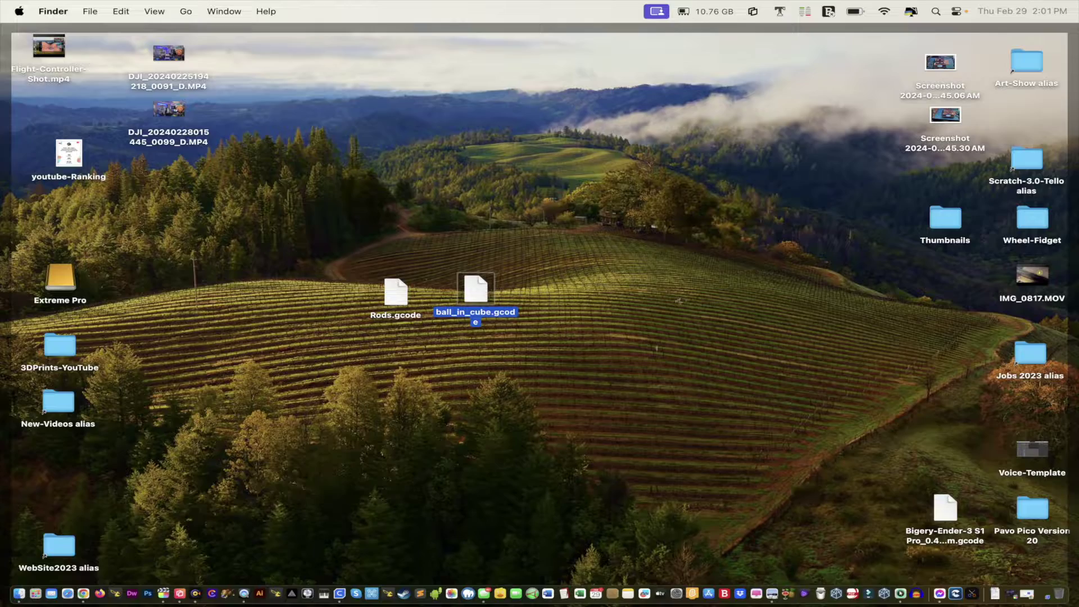
{"action": "left_click_drag", "start_coordinate": [945, 508], "coordinate": [684, 372]}
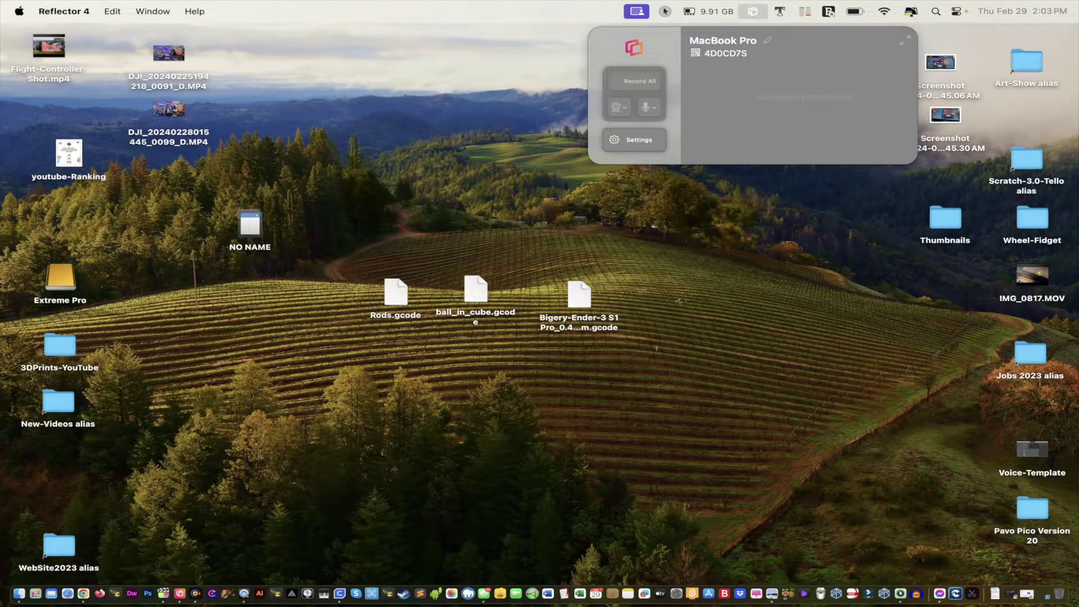
Step: Open the NO NAME drive from the desktop and delete all the G-code files stored on it
{"action": "left_click", "coordinate": [678, 300]}
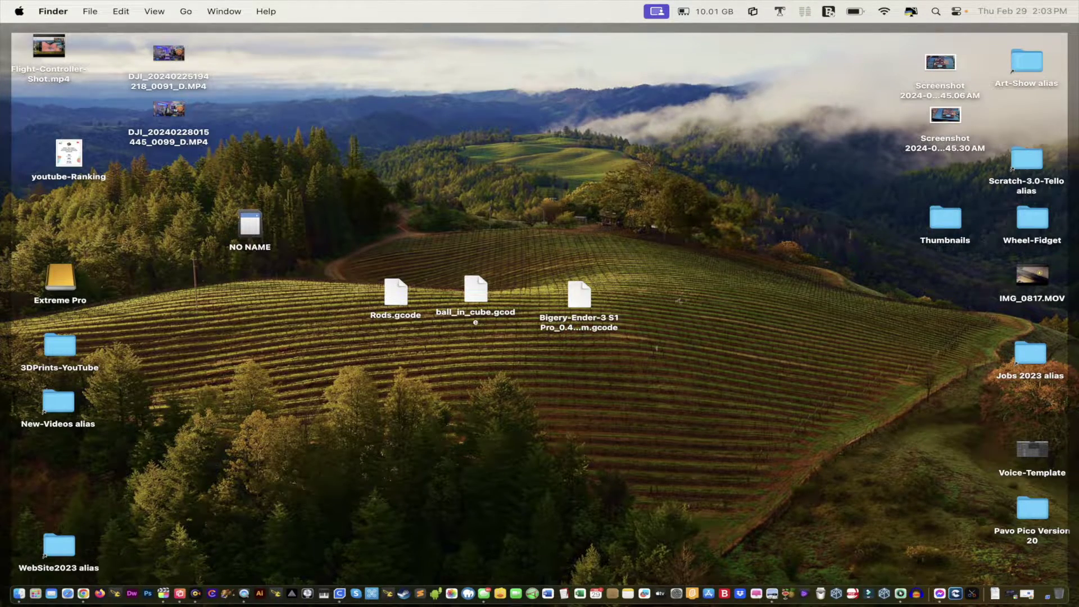
{"action": "double_click", "coordinate": [249, 225]}
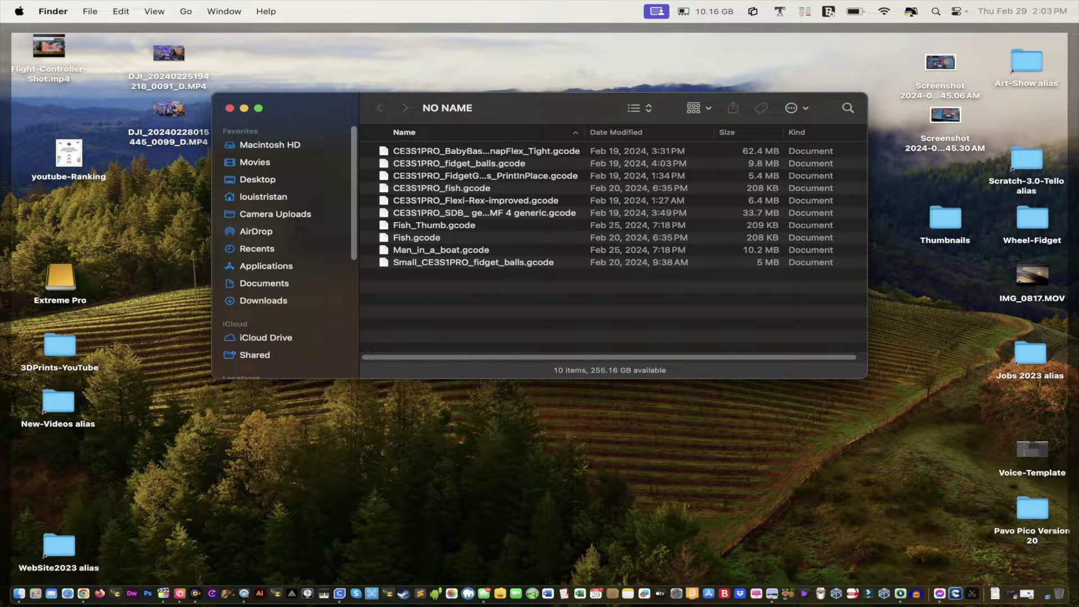
{"action": "left_click_drag", "start_coordinate": [534, 106], "coordinate": [847, 129]}
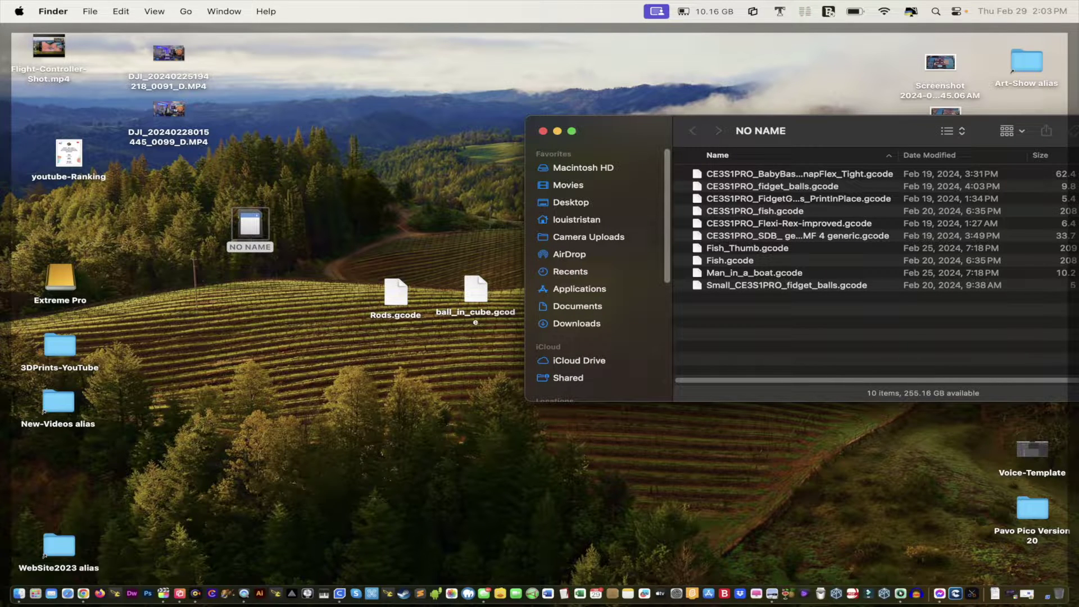
{"action": "left_click_drag", "start_coordinate": [959, 315], "coordinate": [846, 166]}
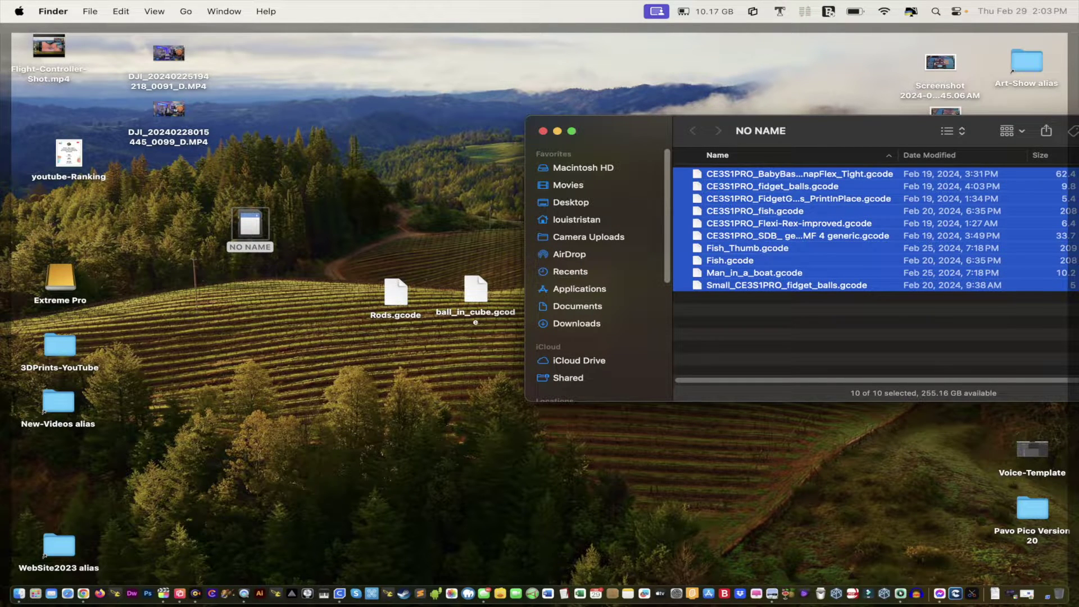
{"action": "key", "text": "super+BackSpace"}
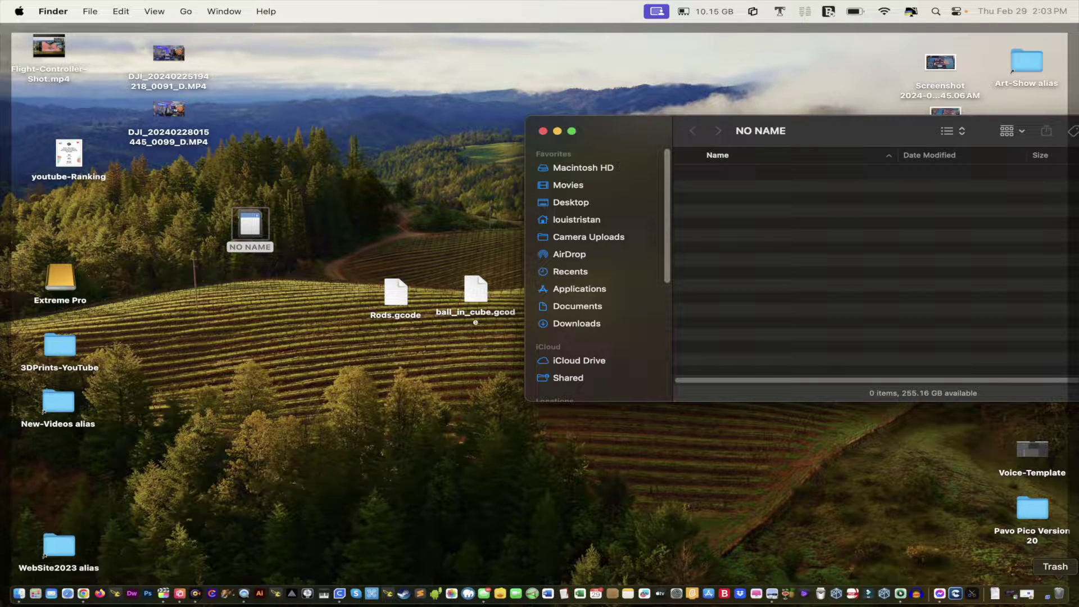
Step: Empty the Trash and confirm the permanent erasure
{"action": "right_click", "coordinate": [1059, 592]}
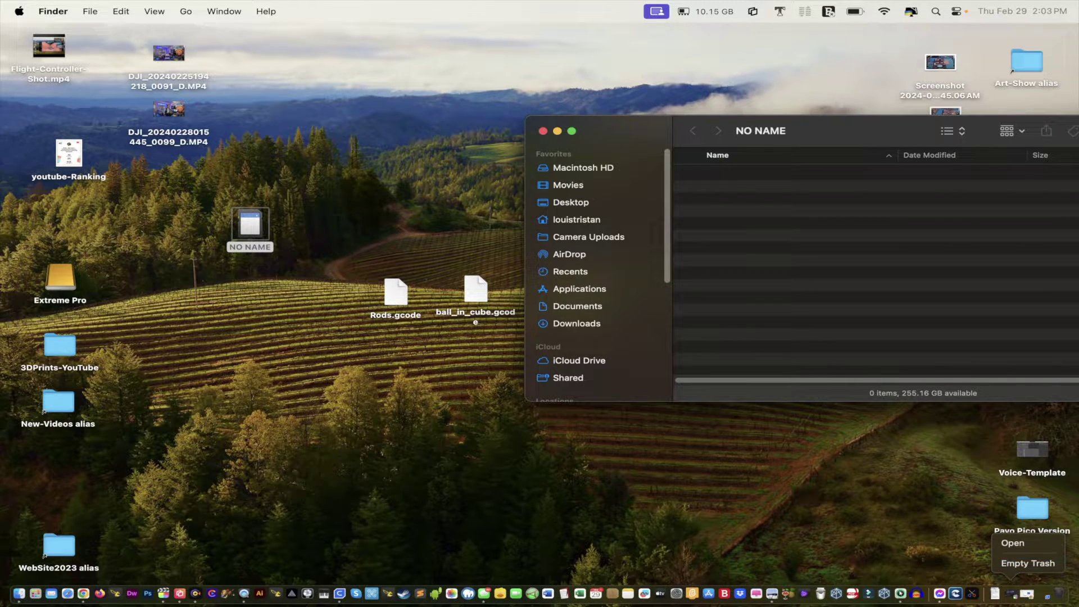
{"action": "left_click", "coordinate": [1028, 563]}
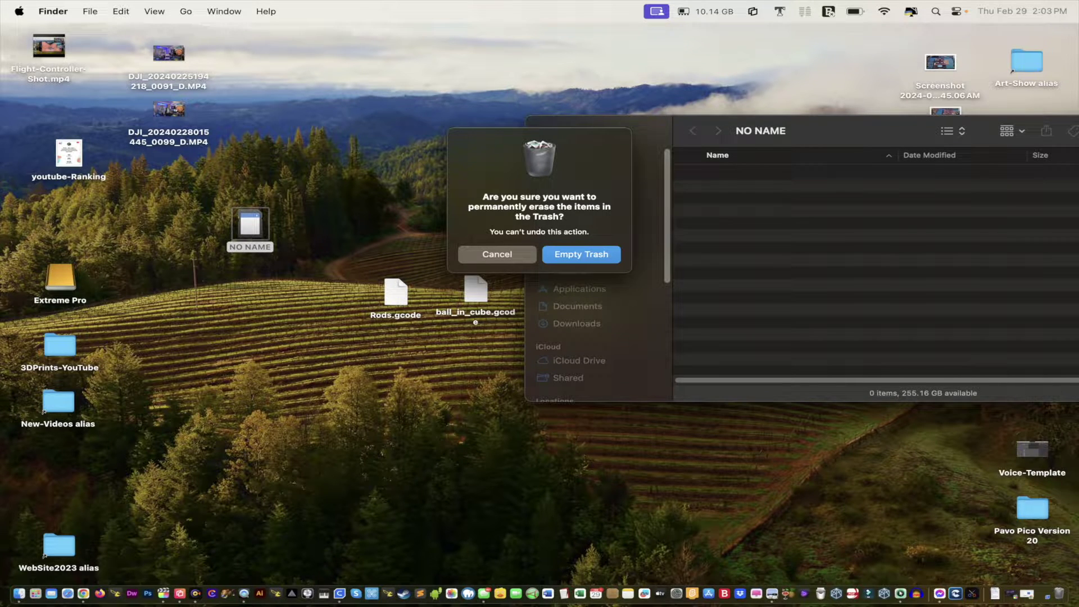
{"action": "key", "text": "Return"}
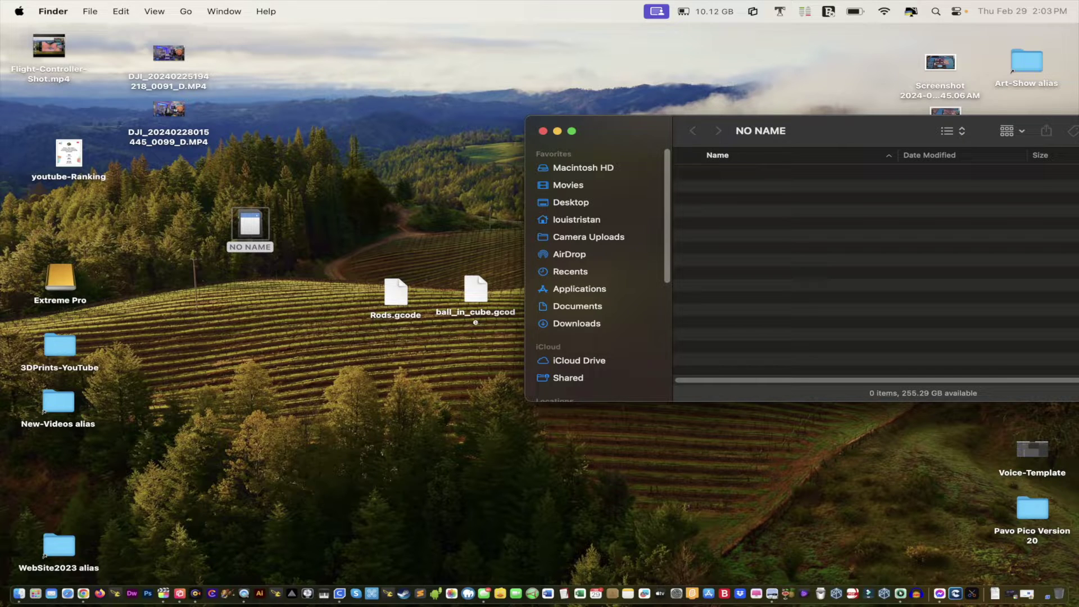
Step: Copy the Rods, ball_in_cube and Bigery G-code files onto the NO NAME drive, close its window and eject the drive
{"action": "left_click_drag", "start_coordinate": [843, 131], "coordinate": [998, 110]}
{"action": "left_click_drag", "start_coordinate": [344, 298], "coordinate": [656, 348]}
{"action": "left_click_drag", "start_coordinate": [582, 298], "coordinate": [966, 236]}
{"action": "left_click_drag", "start_coordinate": [1003, 110], "coordinate": [863, 106]}
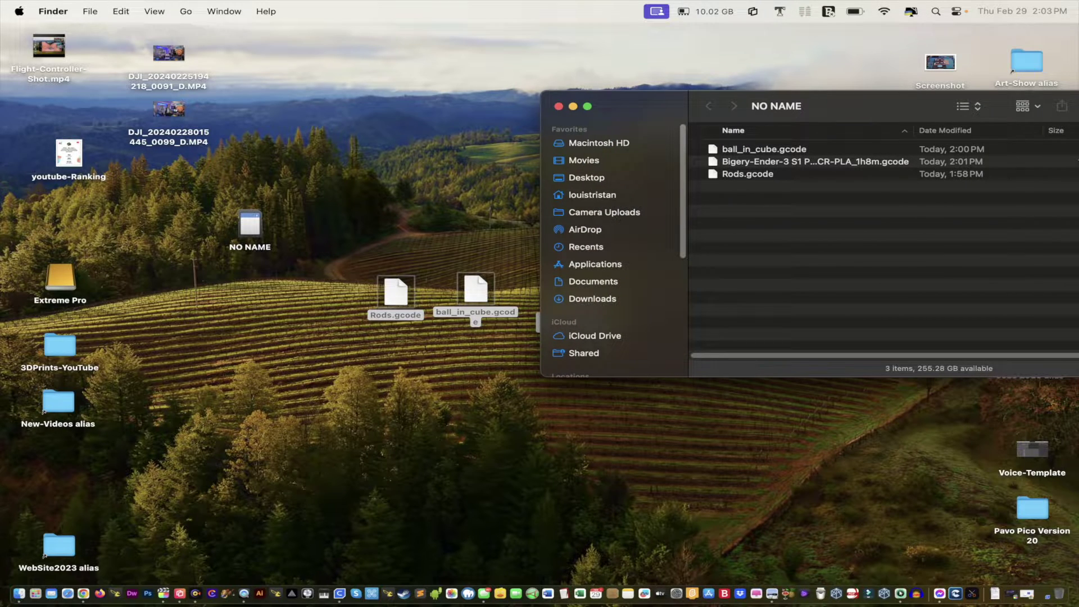
{"action": "left_click", "coordinate": [558, 106]}
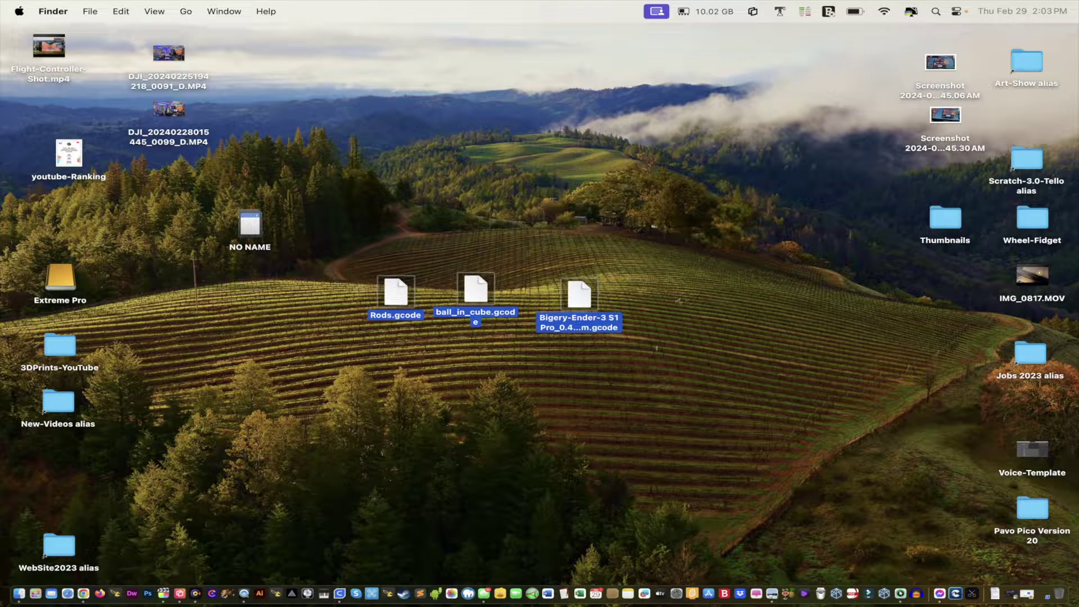
{"action": "right_click", "coordinate": [258, 220]}
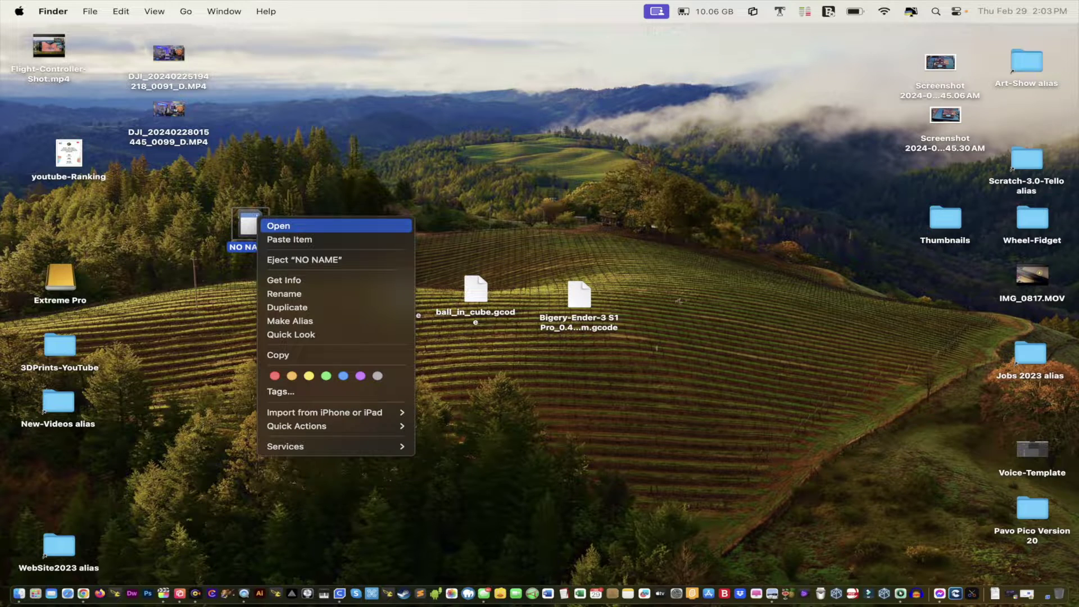
{"action": "left_click", "coordinate": [304, 259]}
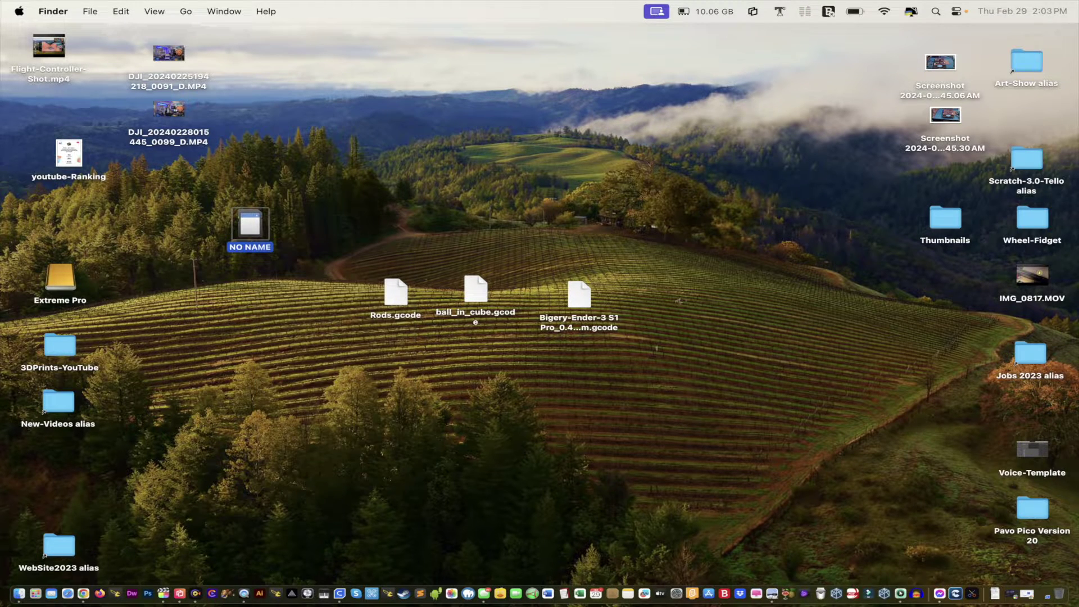
Step: Switch to Cura on Desktop 5 and select the ball-in-cube model
{"action": "key", "text": "F11"}
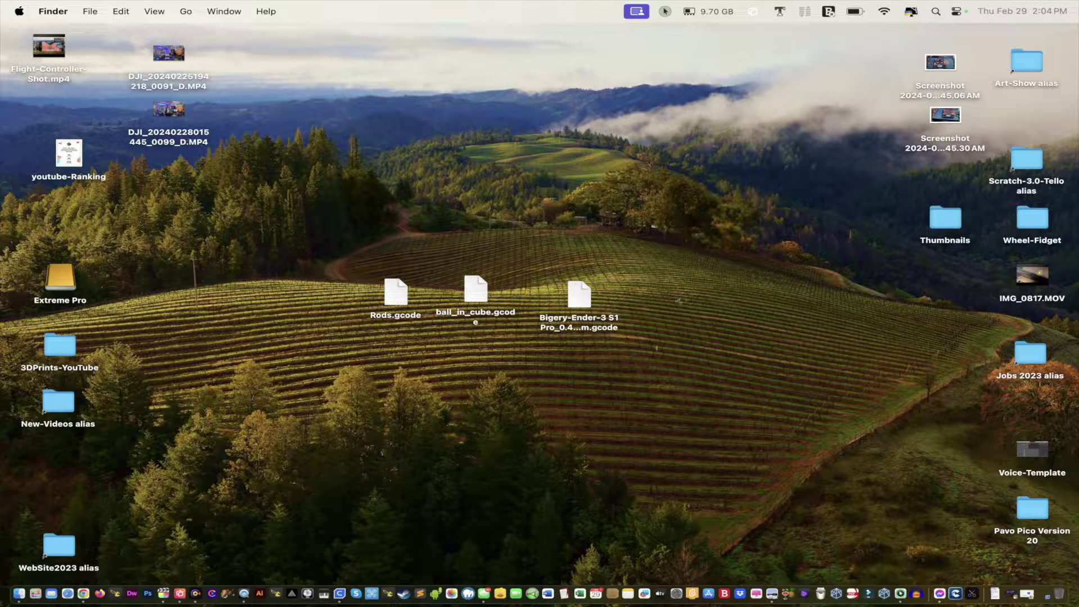
{"action": "key", "text": "ctrl+Up"}
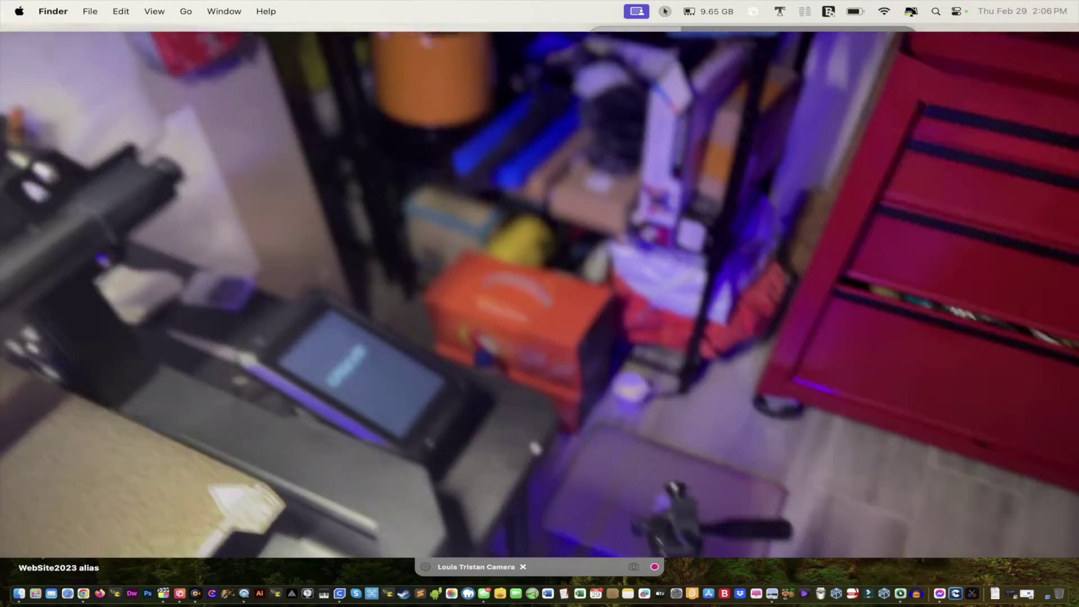
{"action": "key", "text": "ctrl+Up"}
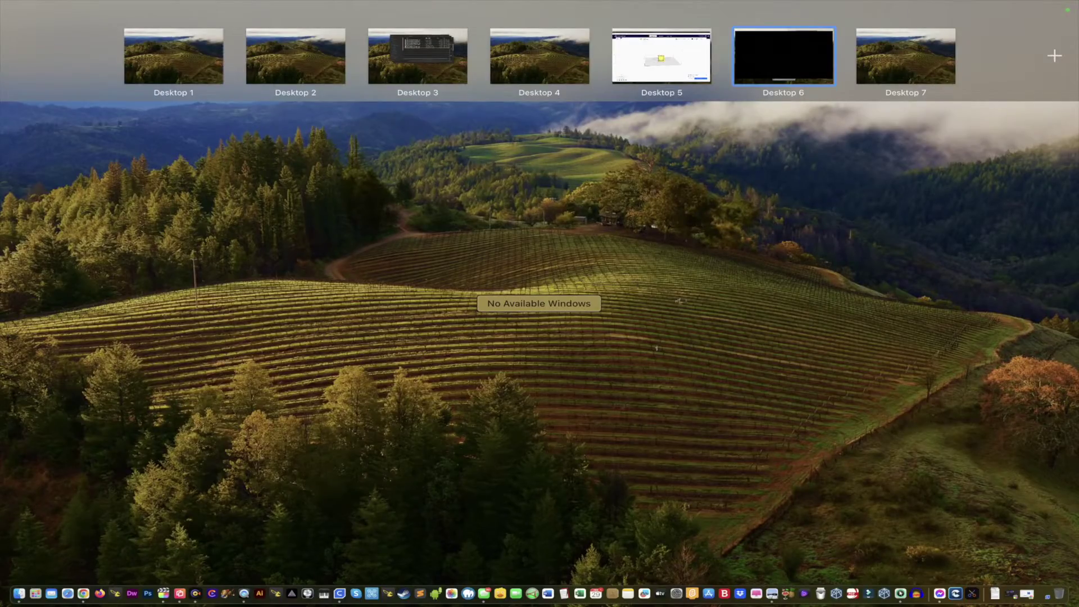
{"action": "left_click", "coordinate": [661, 56]}
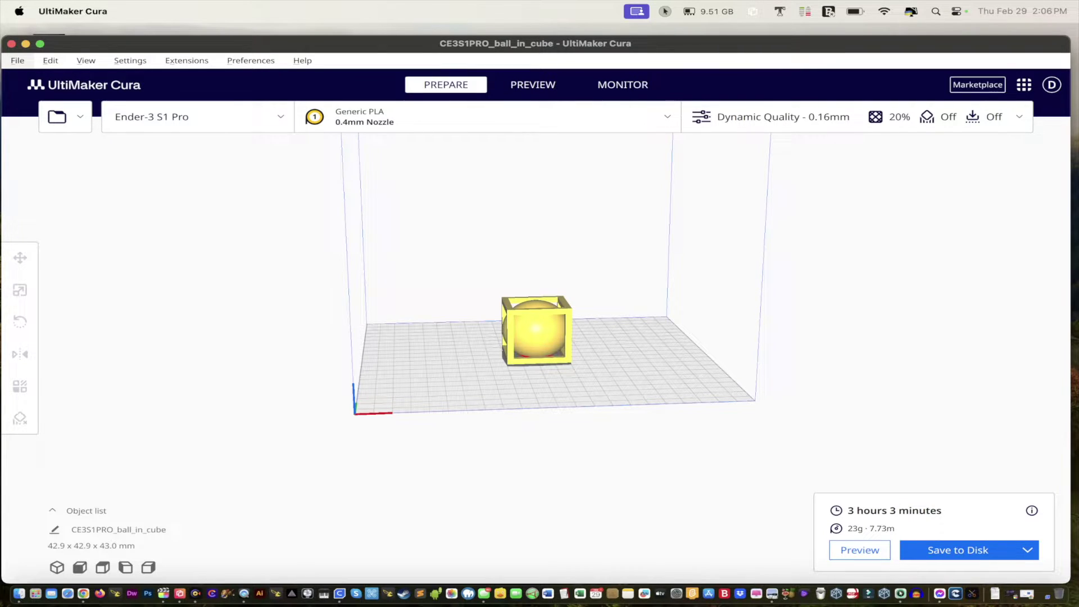
{"action": "left_click", "coordinate": [536, 331]}
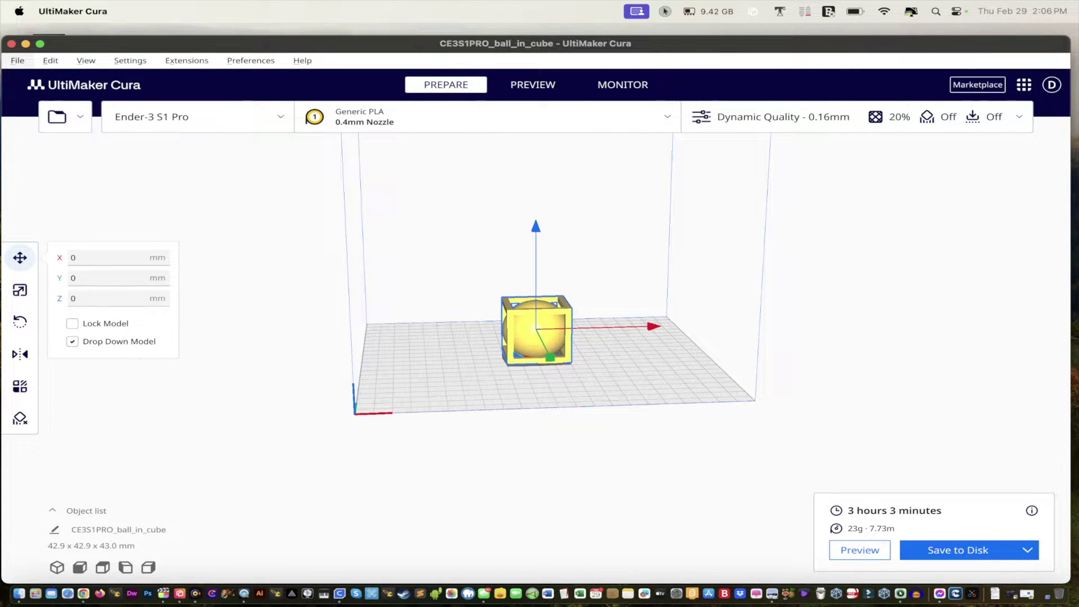
Step: Add the Create Ender-3 S1 Pro Thumbnail V2 post-processing script and close the plugin dialog
{"action": "left_click", "coordinate": [186, 61]}
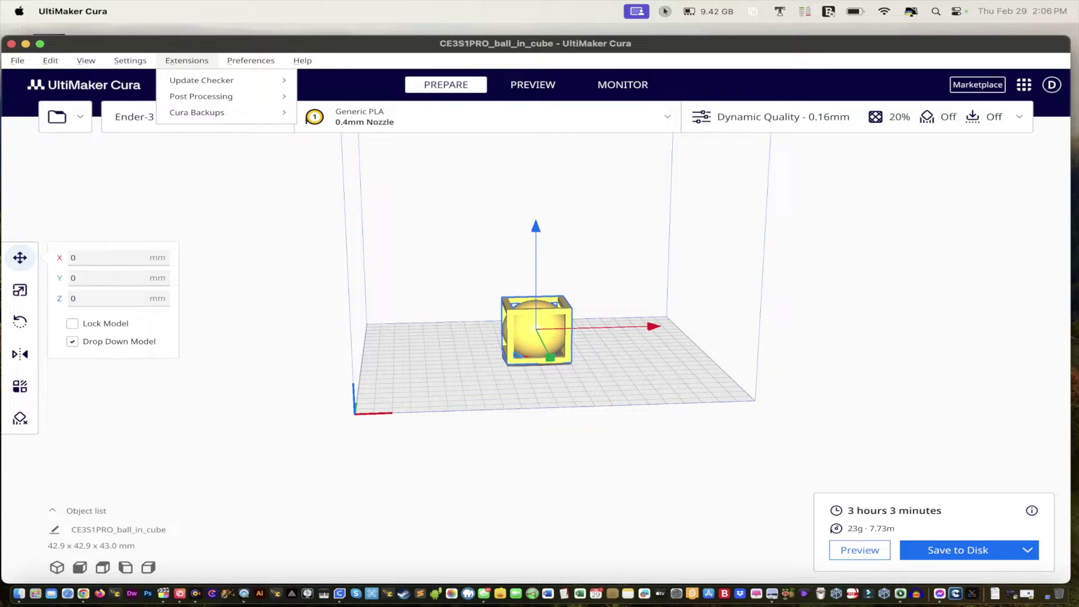
{"action": "left_click", "coordinate": [187, 61]}
{"action": "left_click", "coordinate": [187, 60]}
{"action": "mouse_move", "coordinate": [201, 80]}
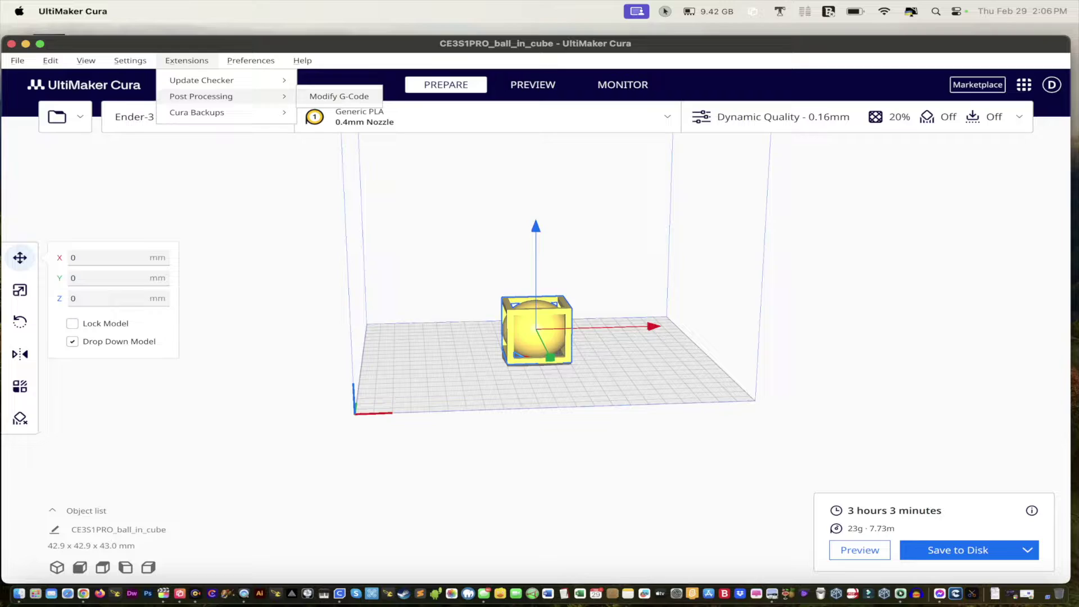
{"action": "left_click", "coordinate": [337, 96]}
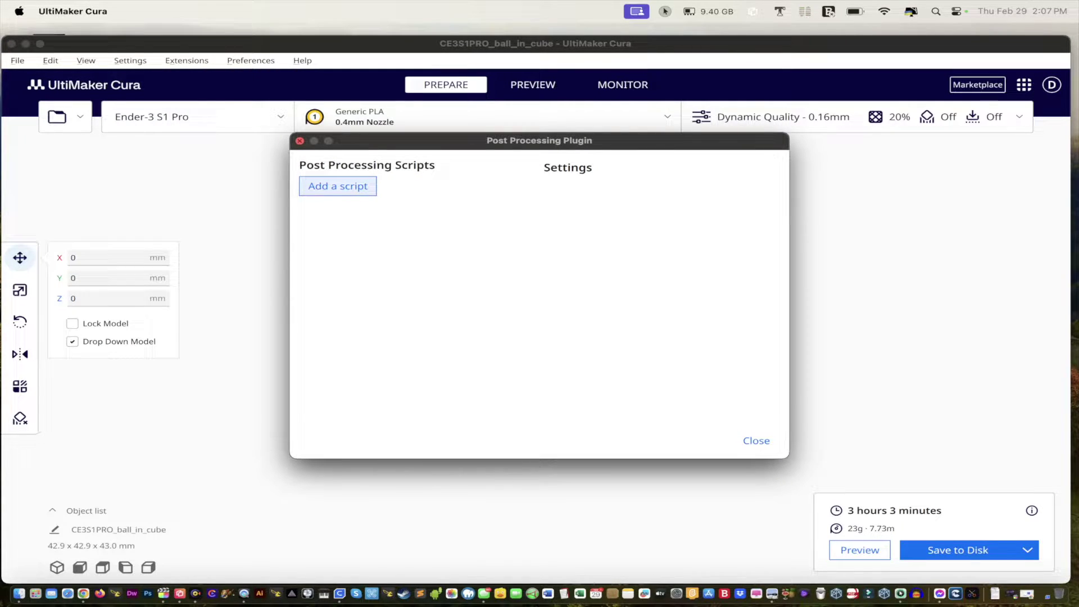
{"action": "left_click", "coordinate": [338, 185]}
{"action": "left_click", "coordinate": [385, 201]}
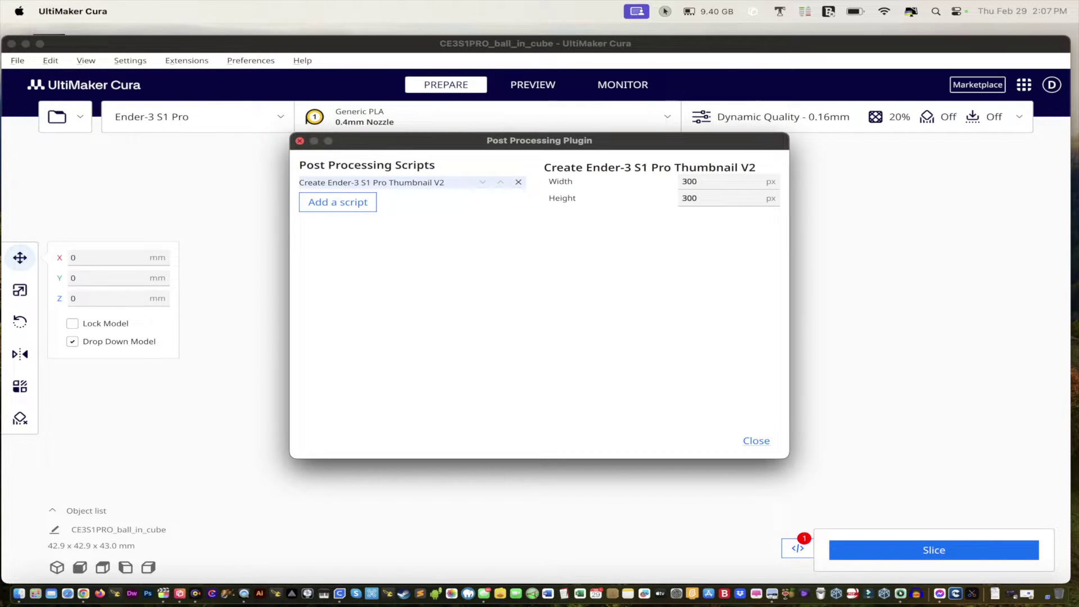
{"action": "left_click", "coordinate": [756, 441]}
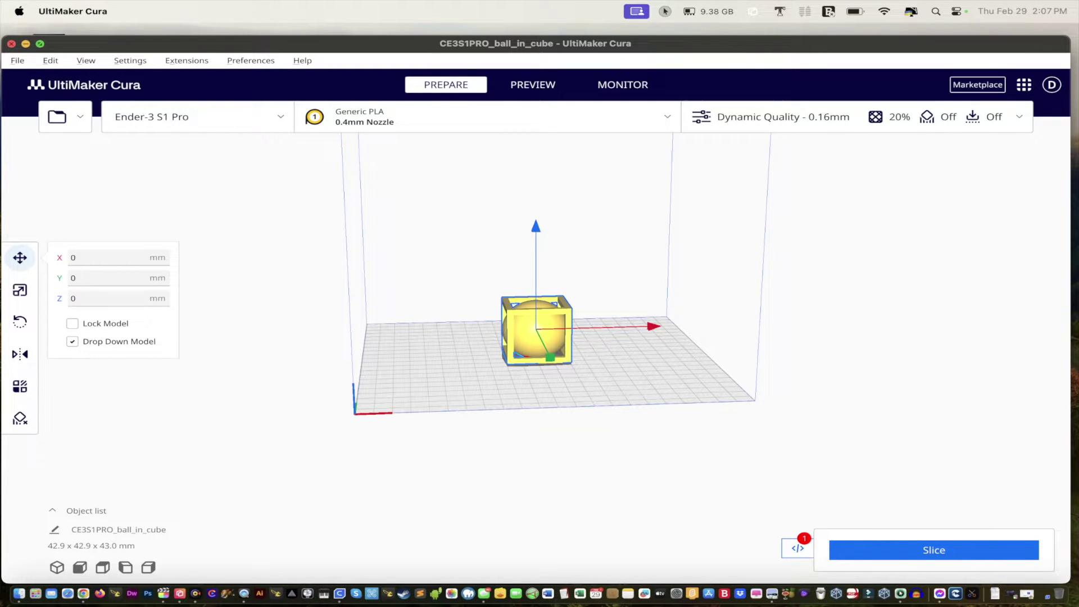
Step: Close and relaunch Cura, and reopen ball_in_cube.stl from the recent files
{"action": "left_click", "coordinate": [11, 43]}
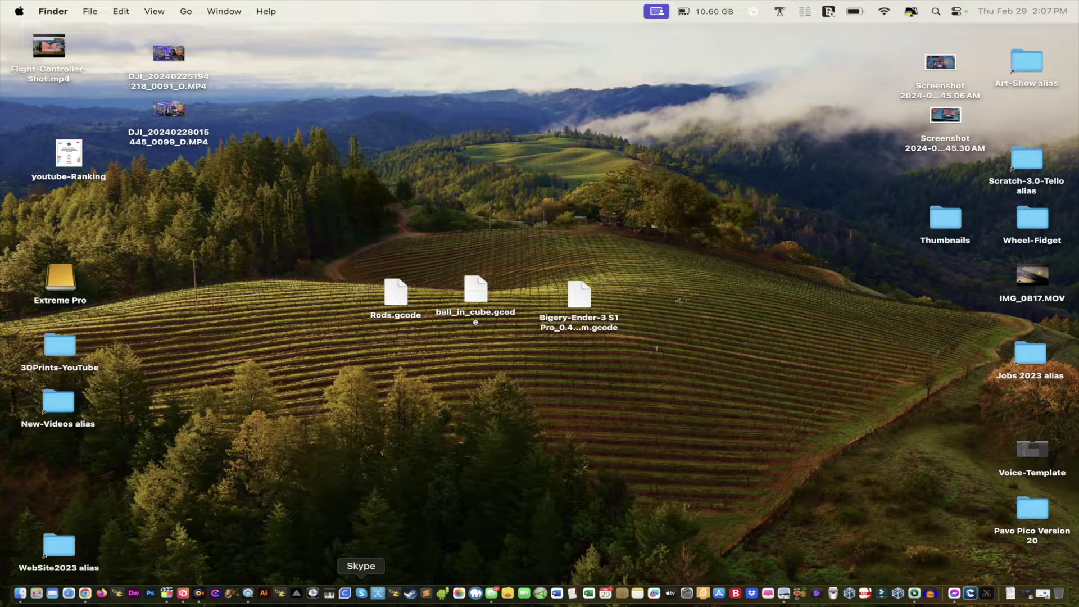
{"action": "left_click", "coordinate": [345, 593]}
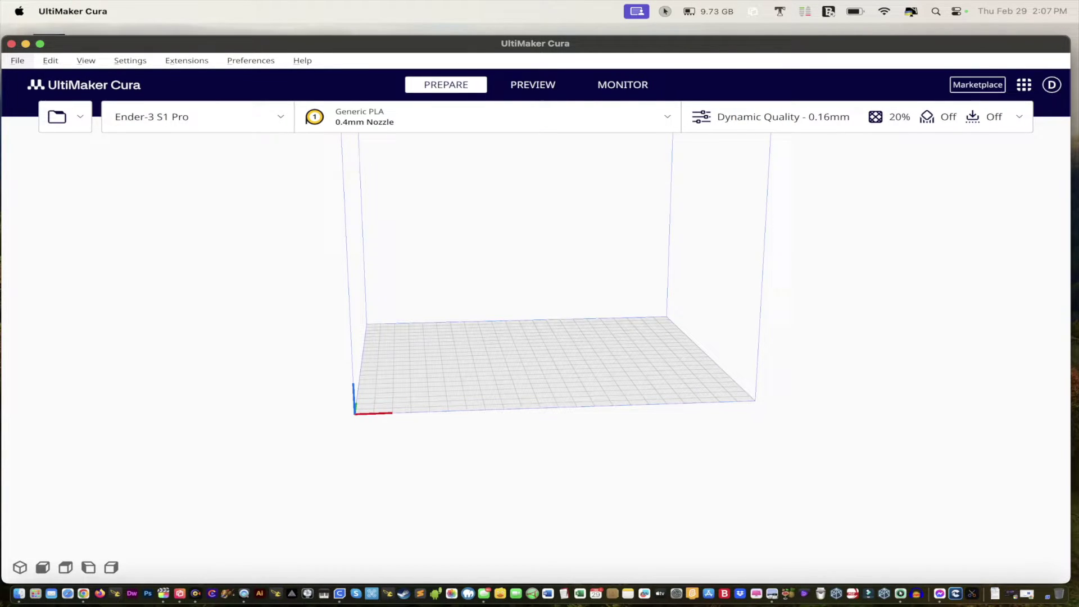
{"action": "left_click", "coordinate": [18, 61]}
{"action": "mouse_move", "coordinate": [41, 113]}
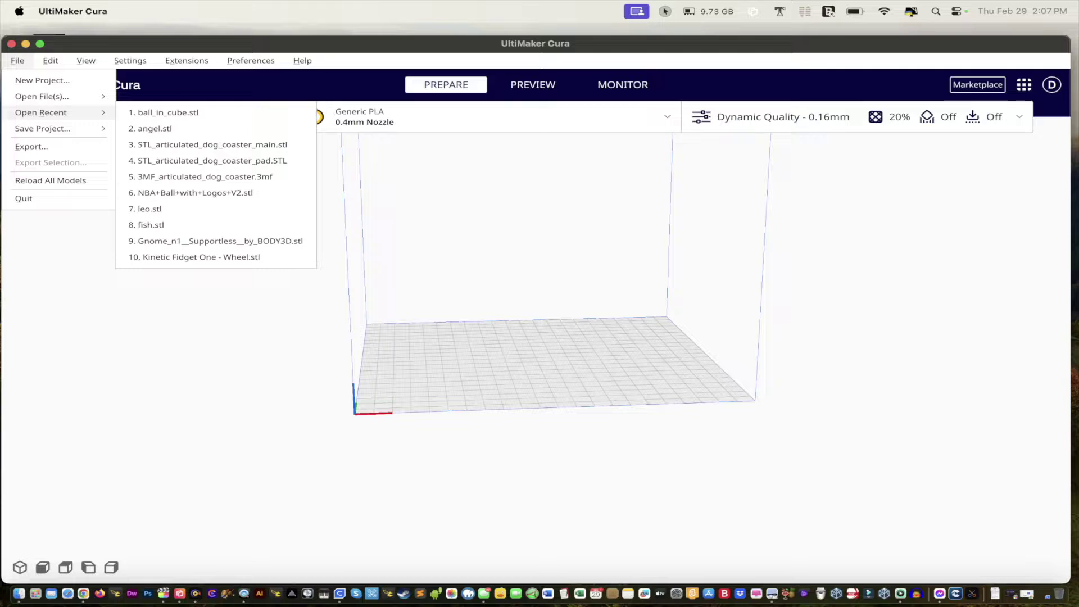
{"action": "left_click", "coordinate": [163, 112]}
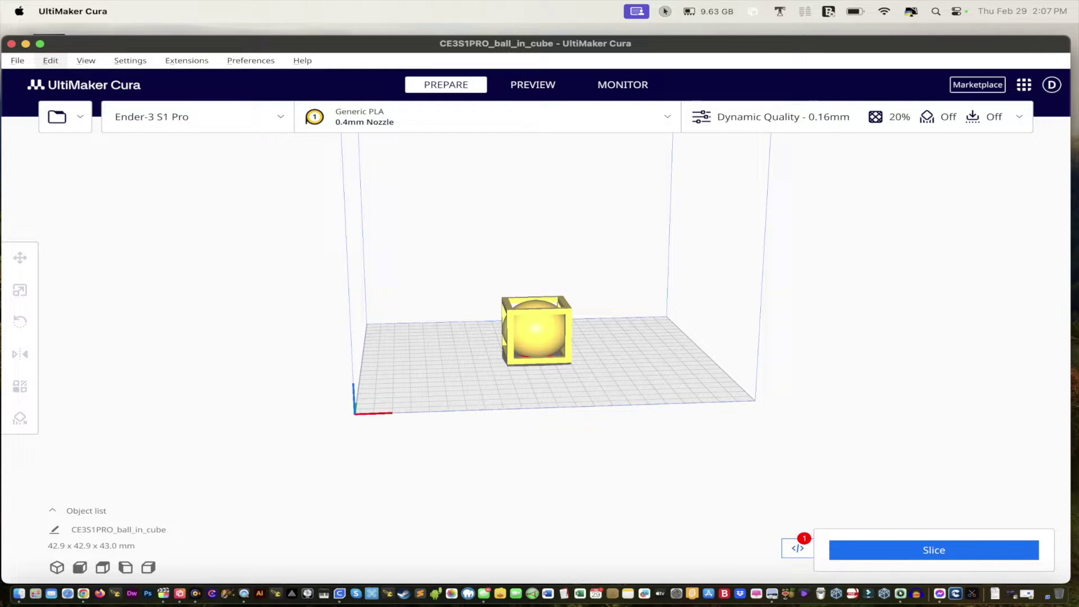
Step: Slice the ball-in-cube model and save its G-code to the Desktop as ball_in_cube_2, without the CE3S1PRO_ prefix
{"action": "left_click", "coordinate": [933, 550]}
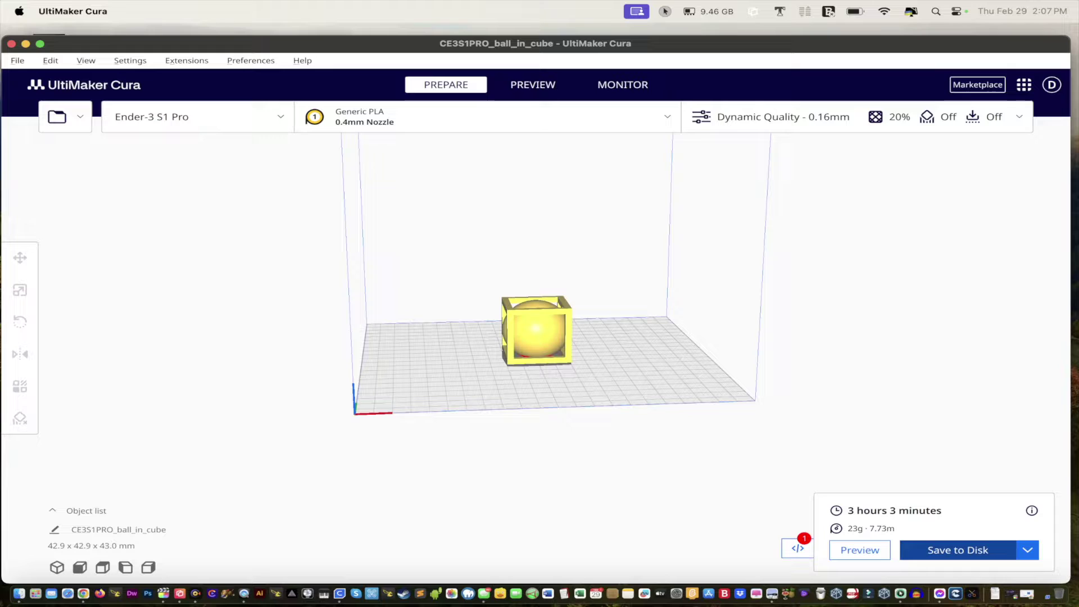
{"action": "left_click", "coordinate": [957, 550]}
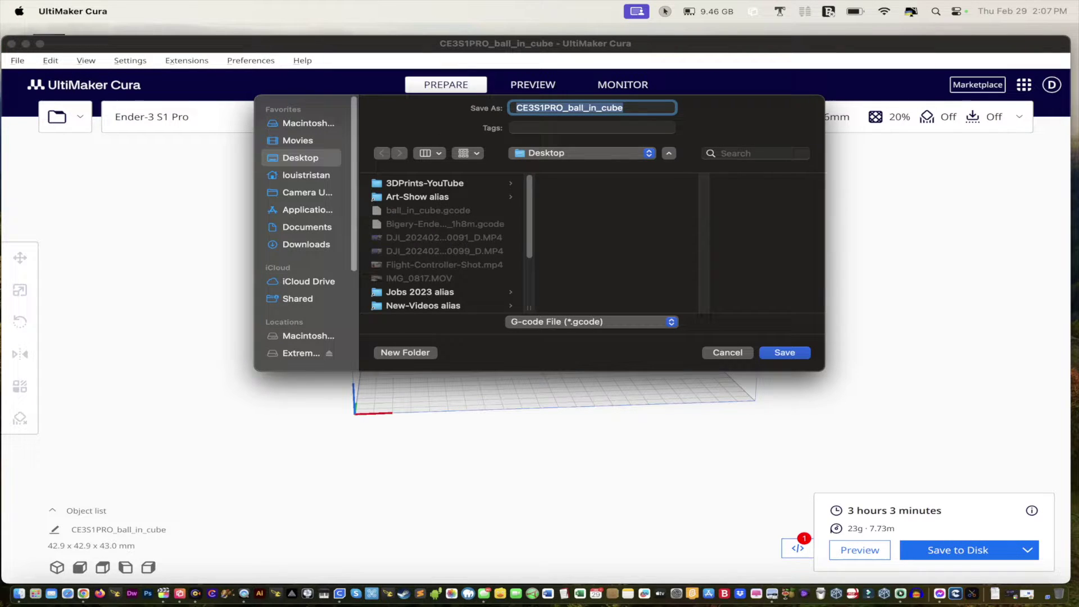
{"action": "left_click", "coordinate": [573, 107]}
{"action": "left_click_drag", "start_coordinate": [567, 108], "coordinate": [516, 107]}
{"action": "key", "text": "BackSpace"}
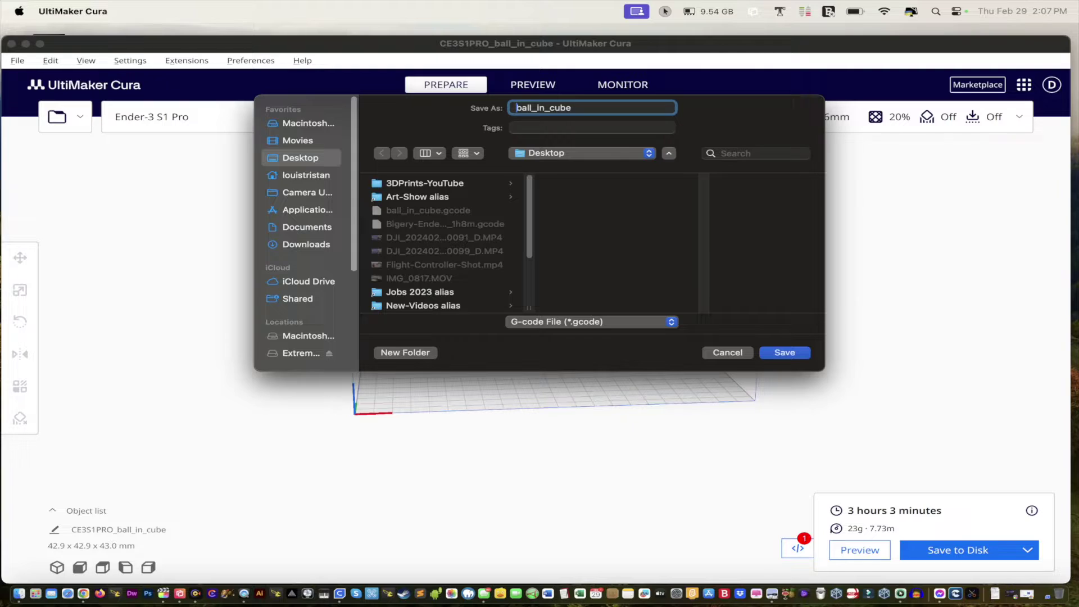
{"action": "type", "text": "_2"}
{"action": "key", "text": "Return"}
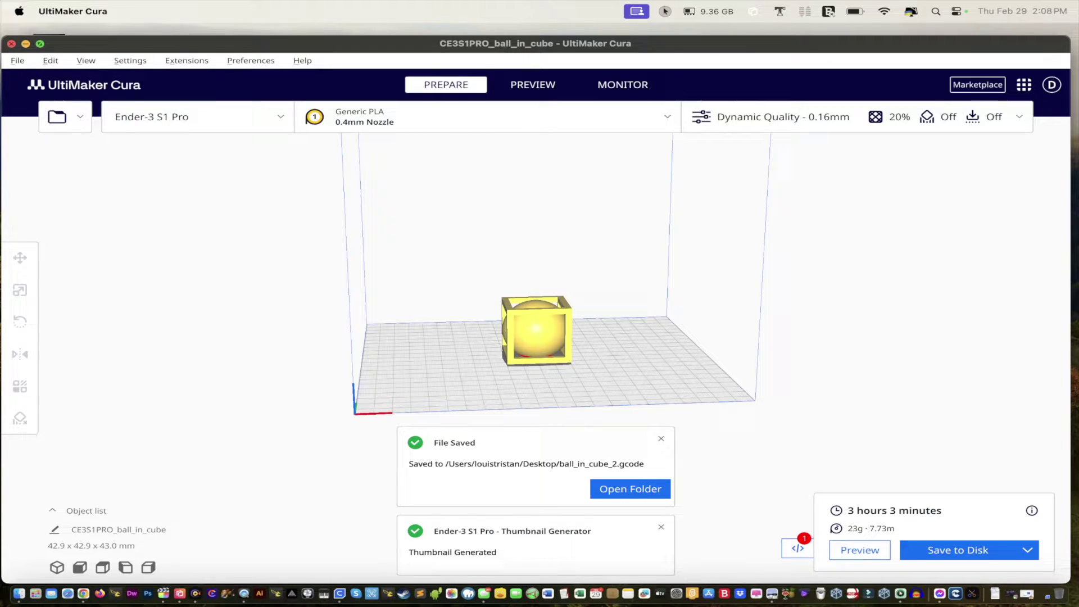
Step: Close and relaunch Cura, and open angel.stl from the recent files
{"action": "left_click", "coordinate": [11, 44]}
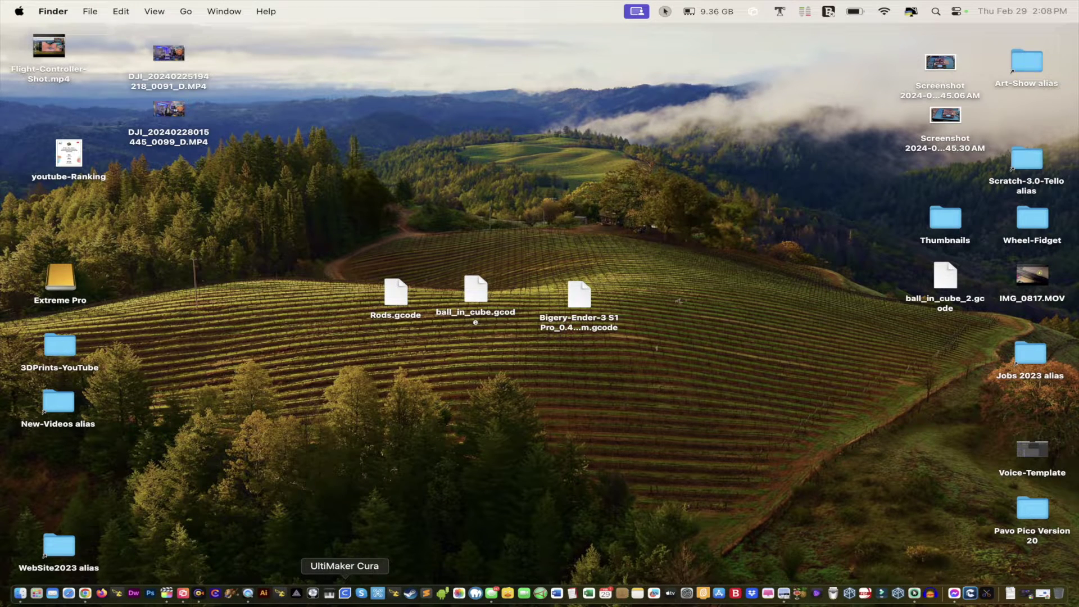
{"action": "left_click", "coordinate": [343, 593]}
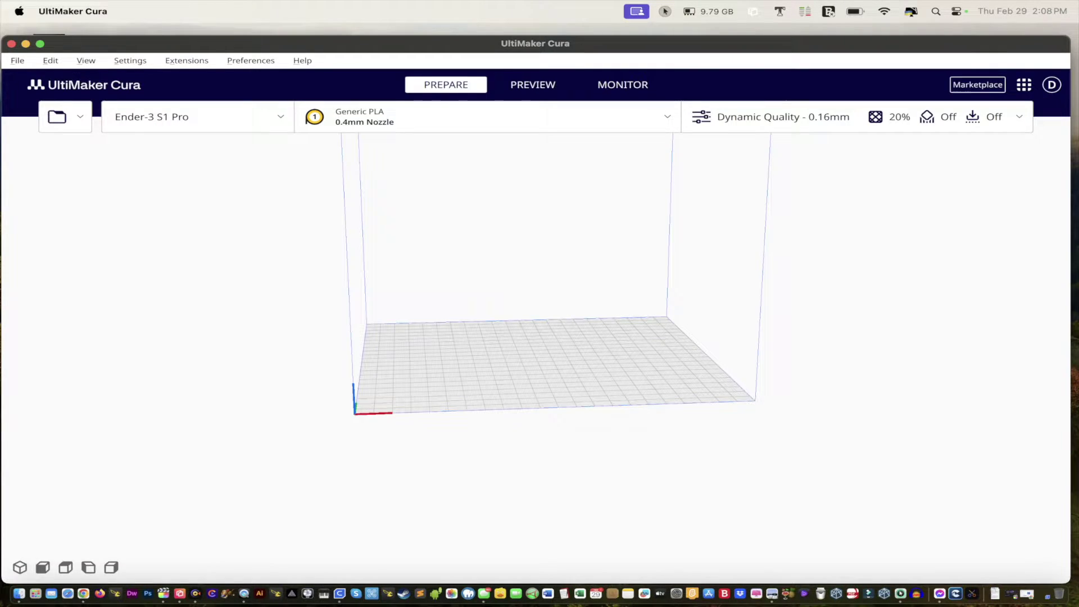
{"action": "left_click", "coordinate": [17, 60]}
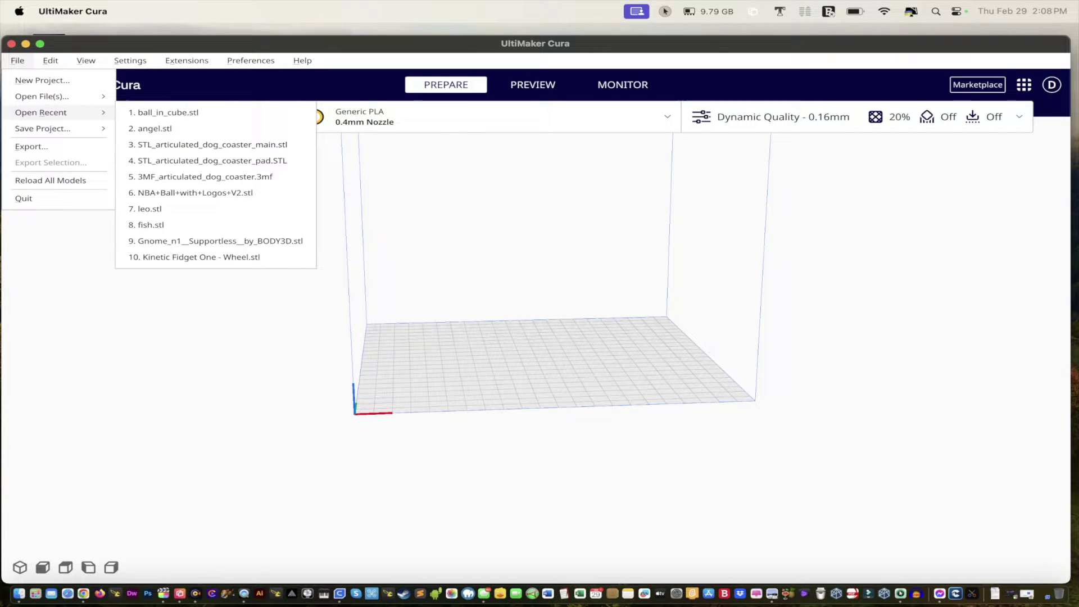
{"action": "mouse_move", "coordinate": [41, 113]}
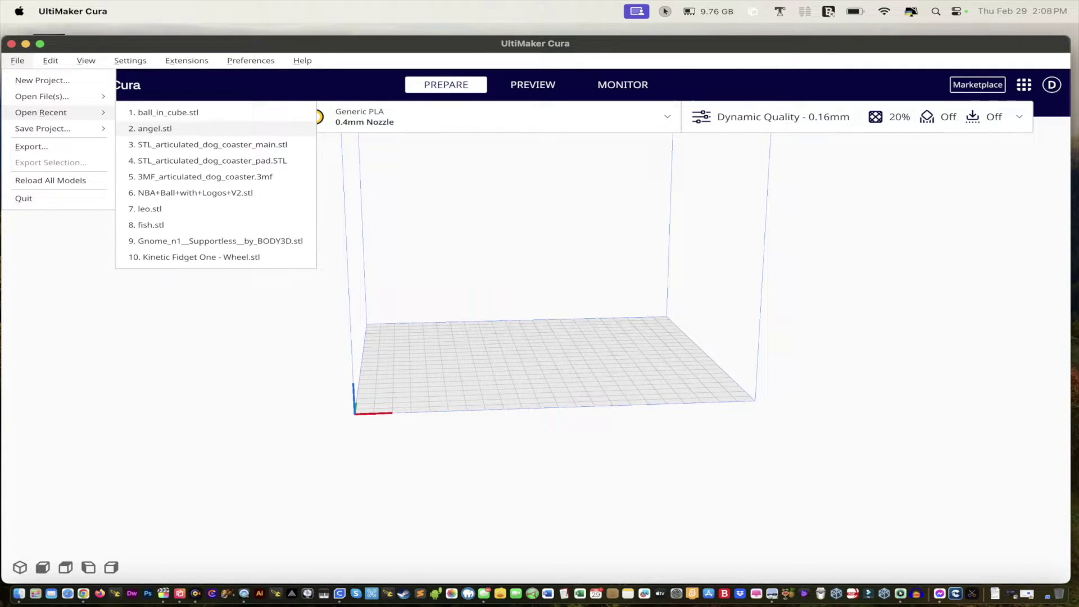
{"action": "left_click", "coordinate": [155, 129]}
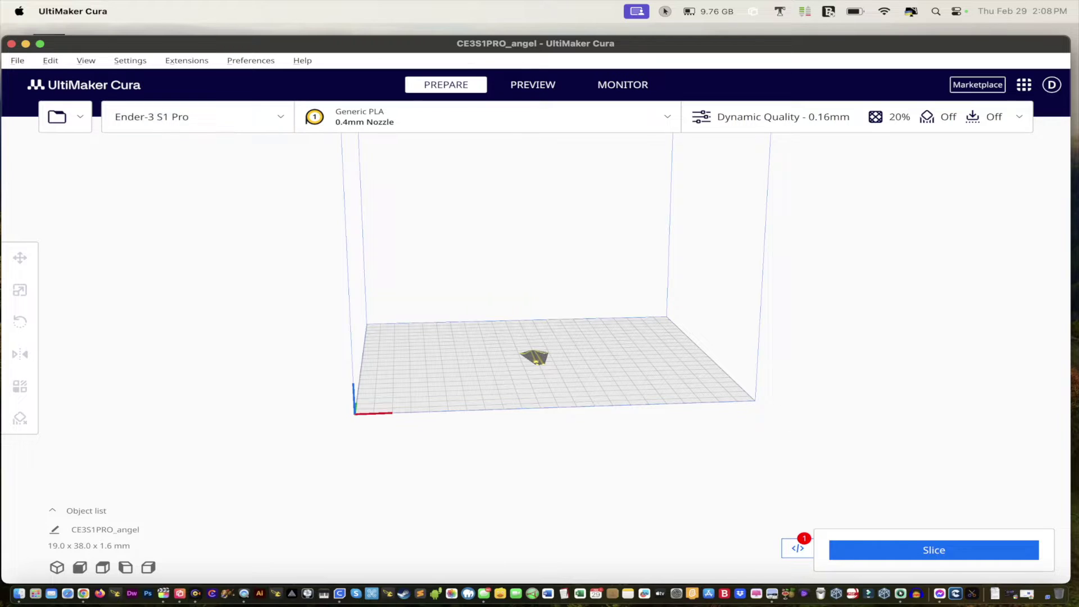
Step: Check the post-processing plugin for the Create Ender-3 S1 Pro Thumbnail V2 script and close the dialog
{"action": "left_click", "coordinate": [797, 548]}
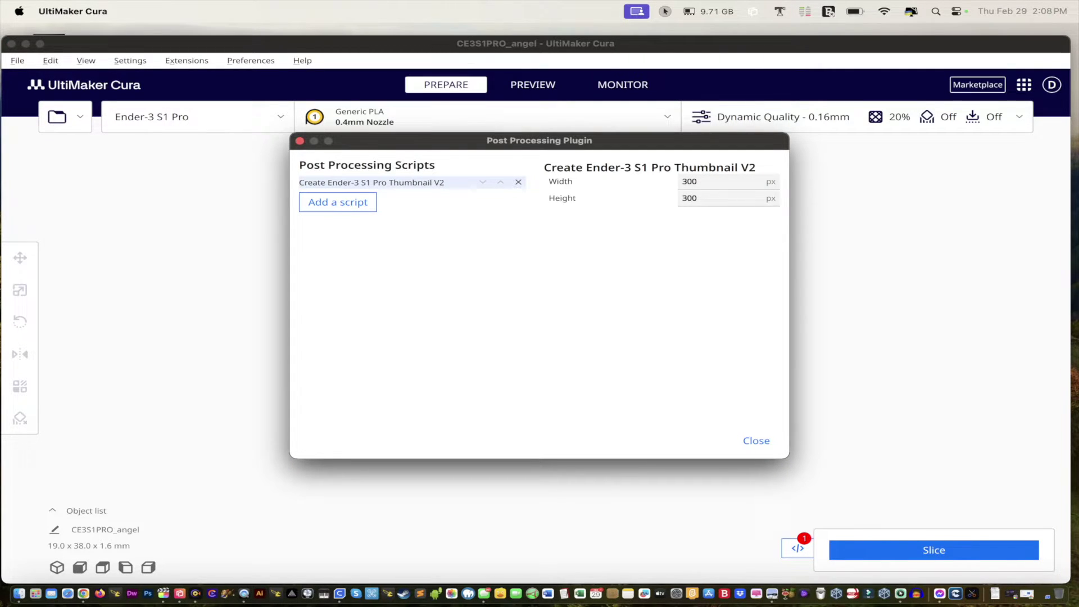
{"action": "left_click", "coordinate": [300, 141]}
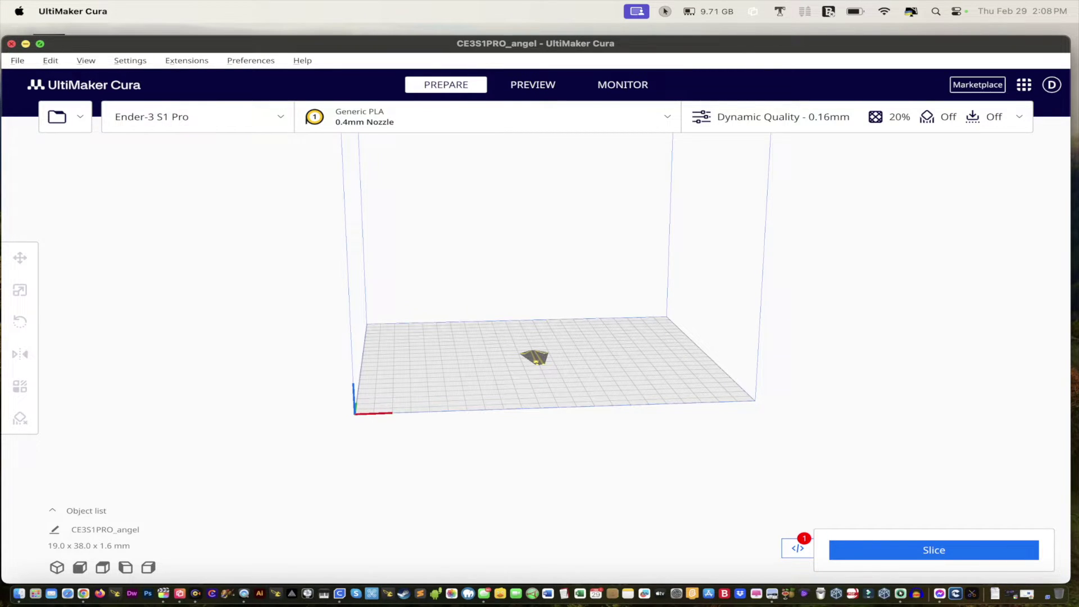
Step: Minimize Cura and move ball_in_cube.gcode from the desktop to the trash
{"action": "left_click", "coordinate": [26, 43]}
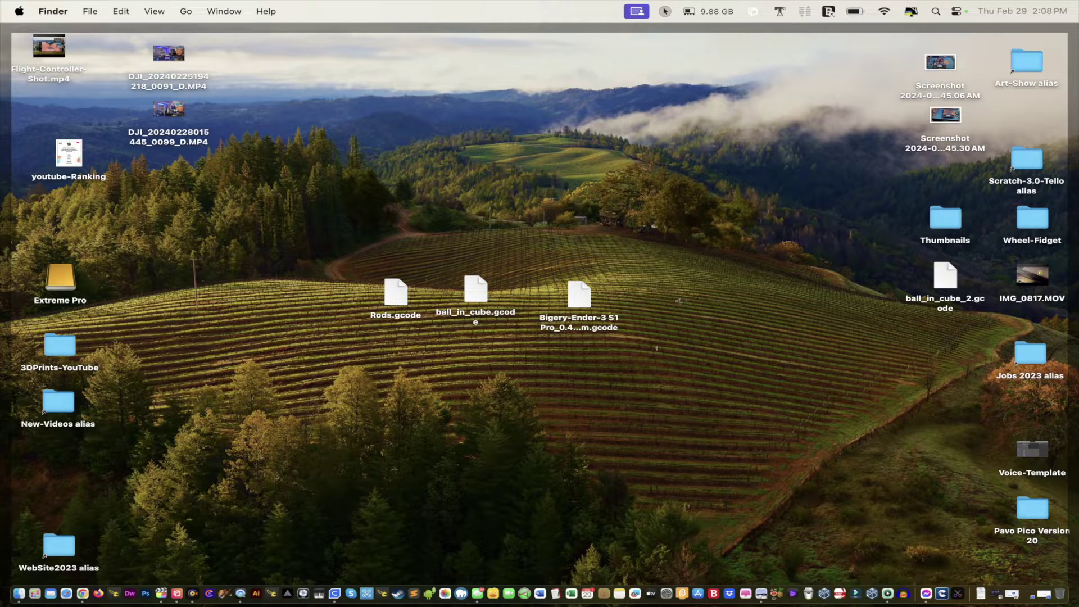
{"action": "left_click", "coordinate": [476, 289]}
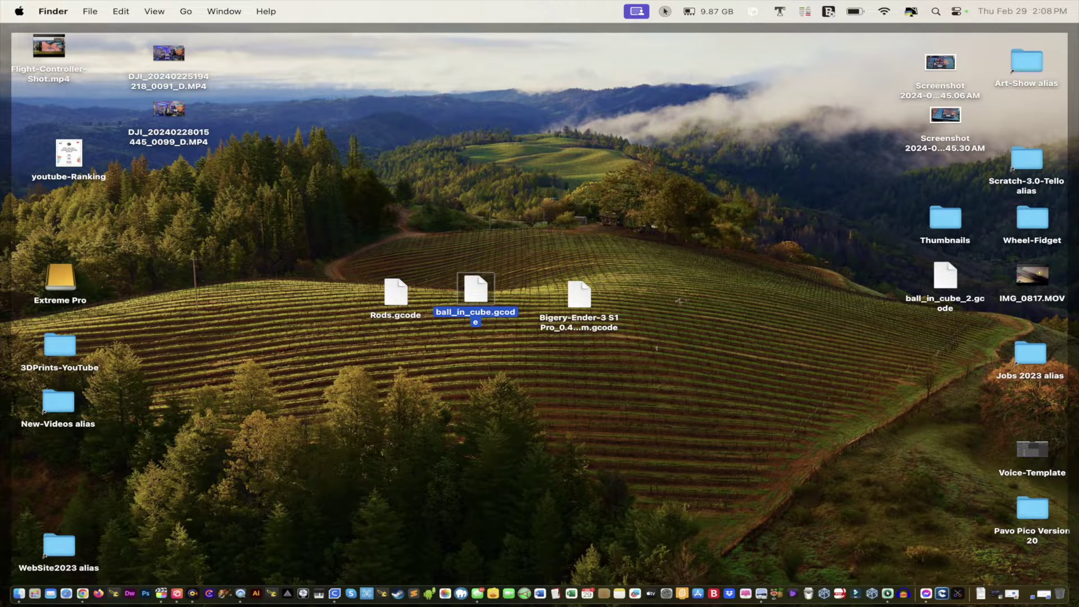
{"action": "key", "text": "super+BackSpace"}
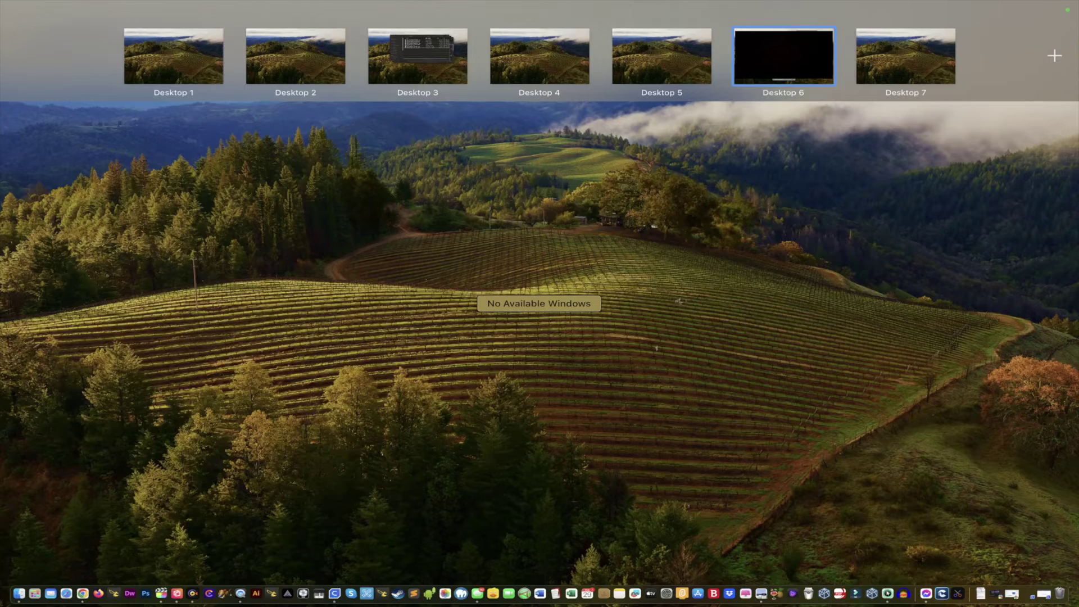
Step: Switch to Desktop 3 and restore the minimized Cura window with the angel model
{"action": "left_click", "coordinate": [417, 56]}
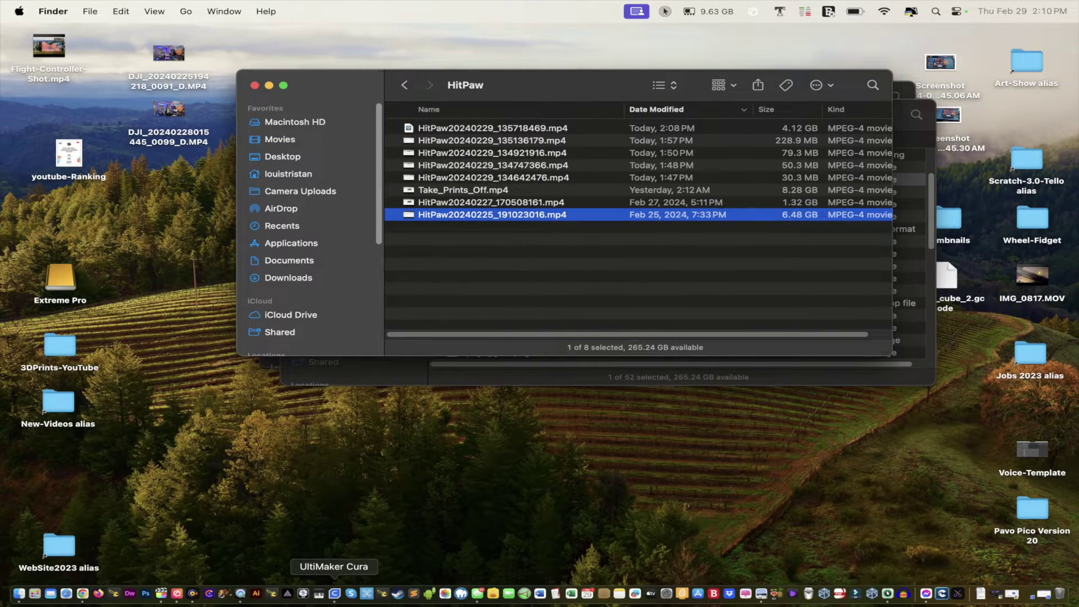
{"action": "left_click", "coordinate": [335, 593]}
{"action": "left_click", "coordinate": [340, 594]}
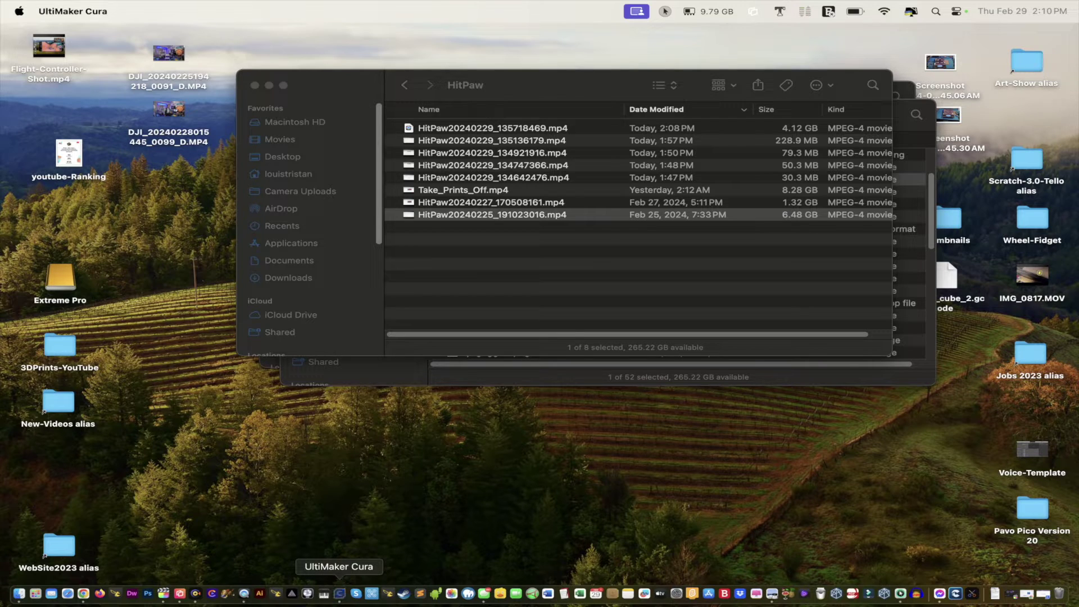
{"action": "left_click", "coordinate": [339, 594]}
{"action": "left_click", "coordinate": [1042, 593]}
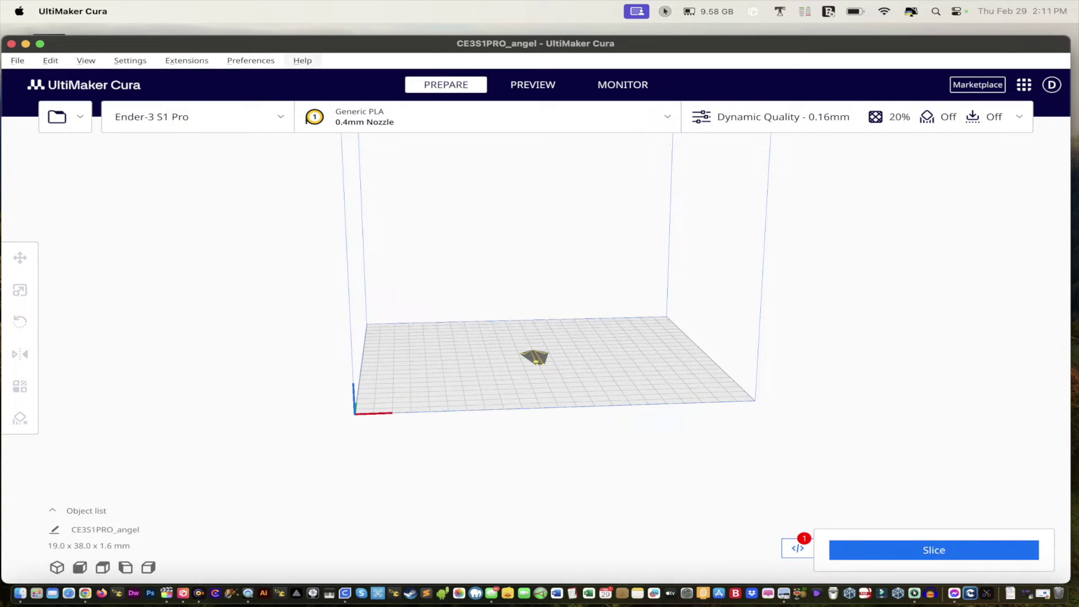
Step: Show Cura's configuration folder, inspect its scripts folder and the Macintosh HD root, and close the Finder window
{"action": "left_click", "coordinate": [251, 60]}
{"action": "mouse_move", "coordinate": [302, 60]}
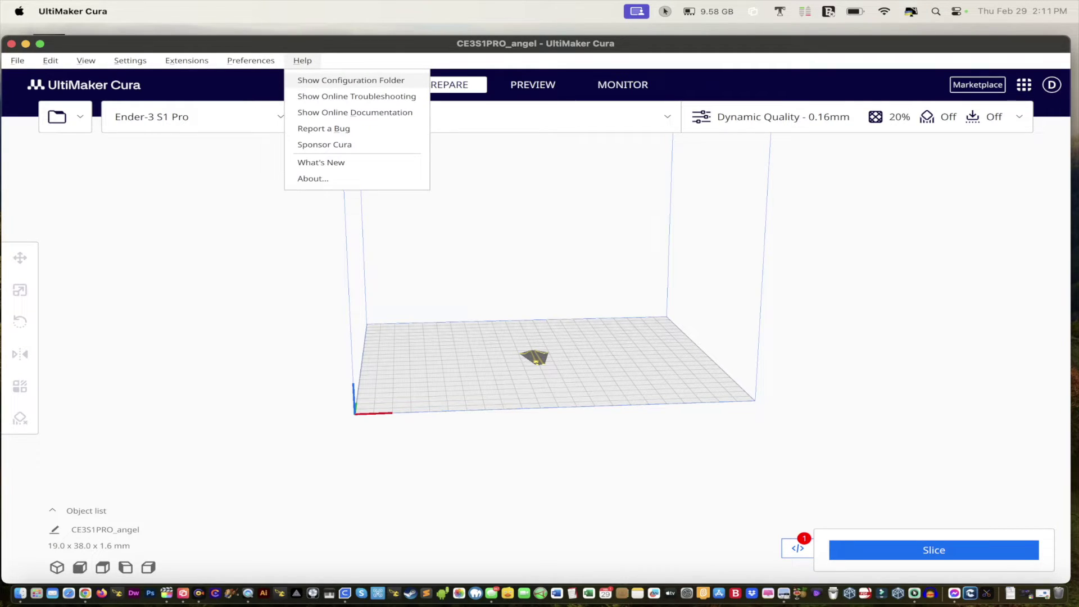
{"action": "left_click", "coordinate": [351, 79]}
{"action": "double_click", "coordinate": [503, 302]}
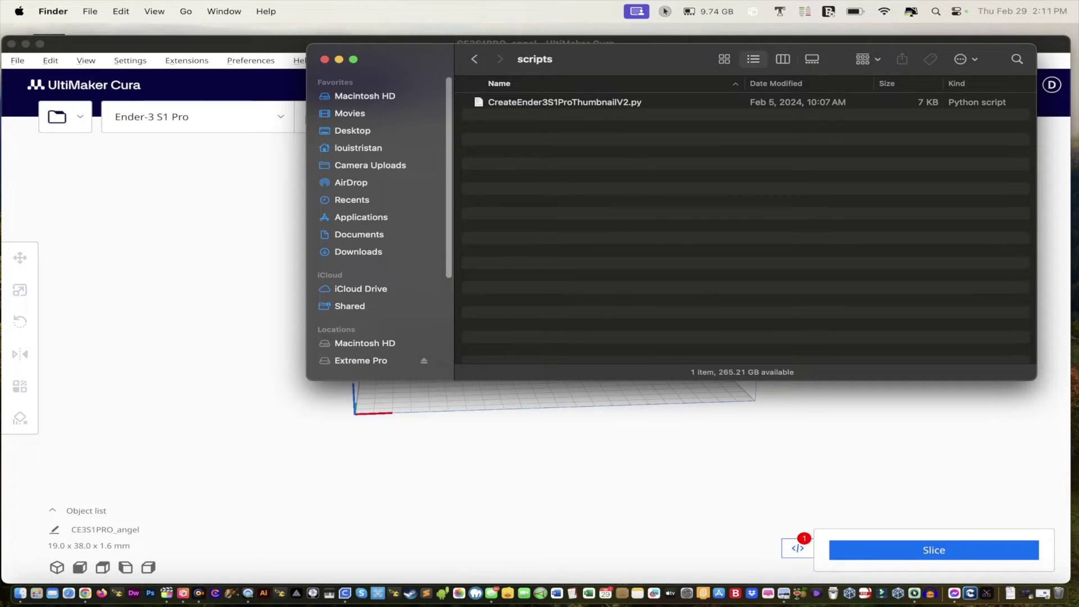
{"action": "left_click", "coordinate": [365, 96]}
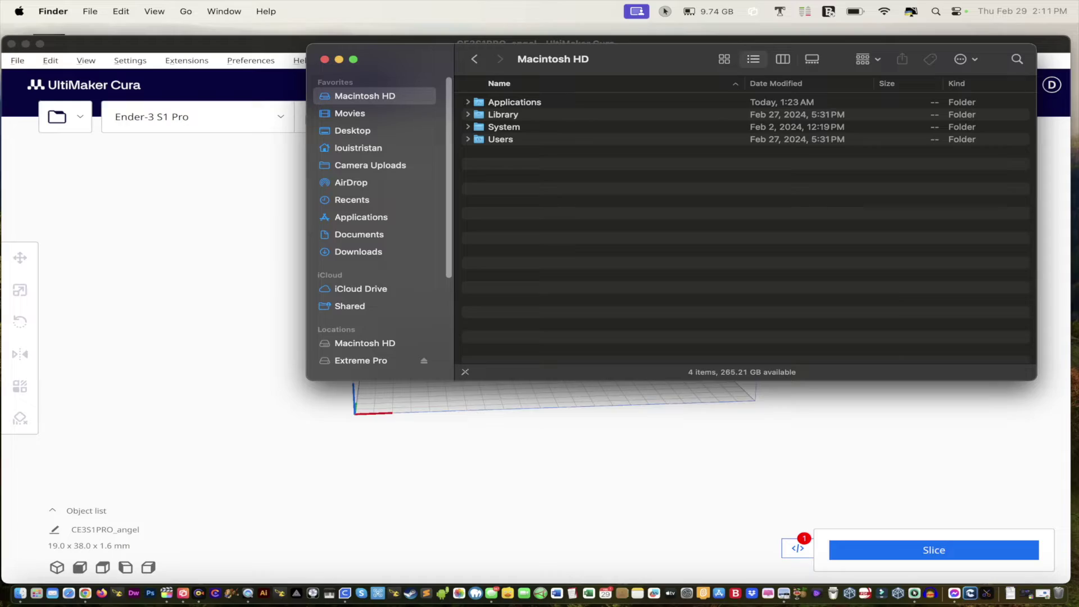
{"action": "left_click", "coordinate": [324, 59]}
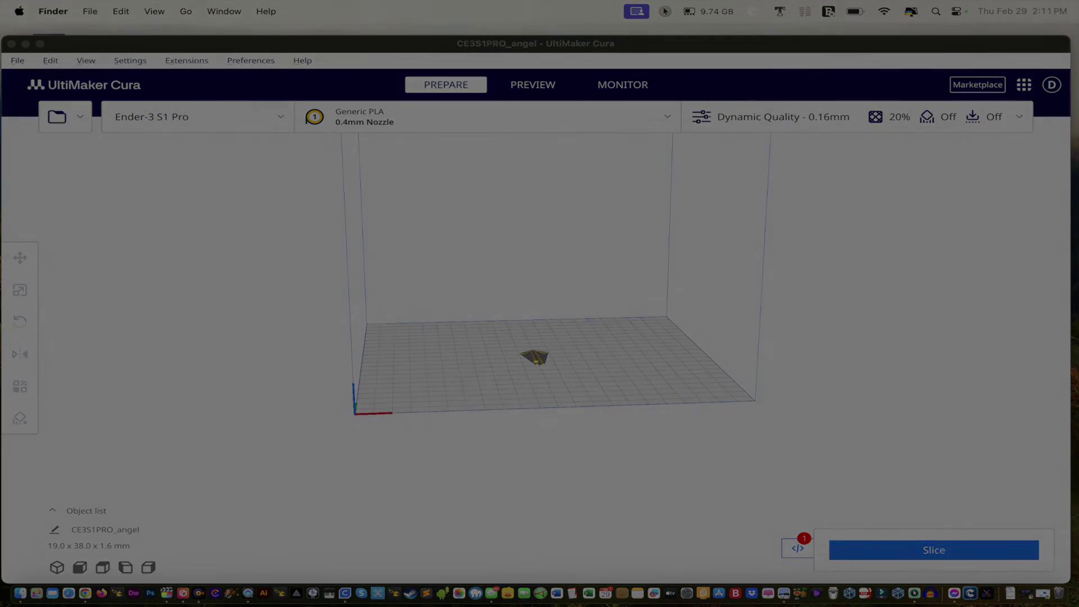